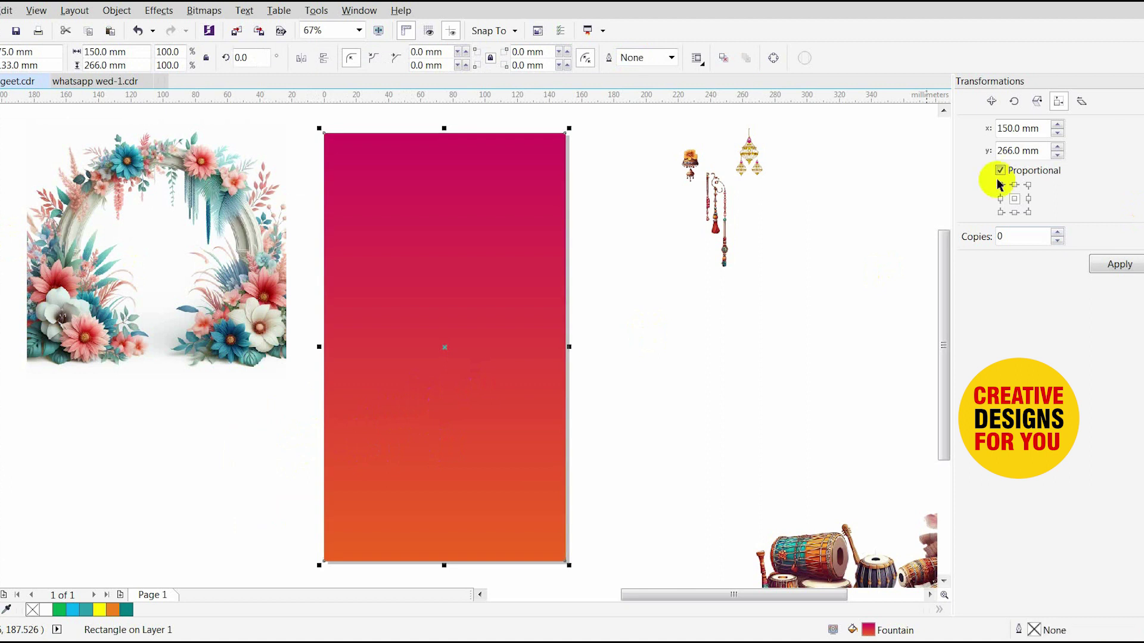
- Draw a rectangle about 130.66 × 240.34 mm inside the gradient background and fully round its two top corners into an arch
click(709, 303)
drag(344, 164, 556, 549)
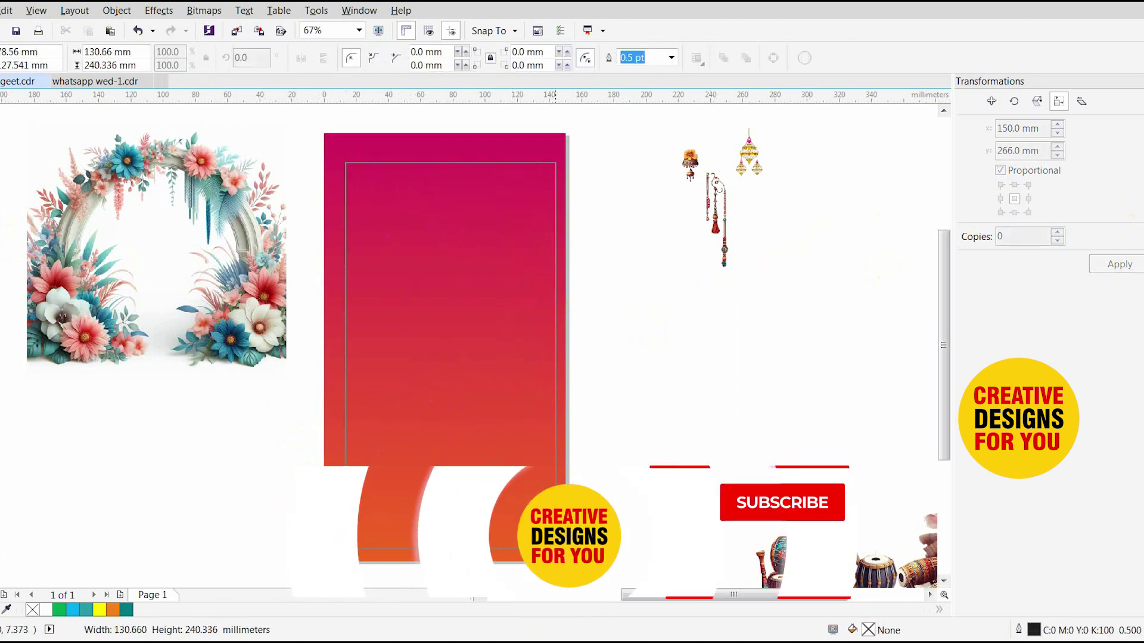
click(554, 162)
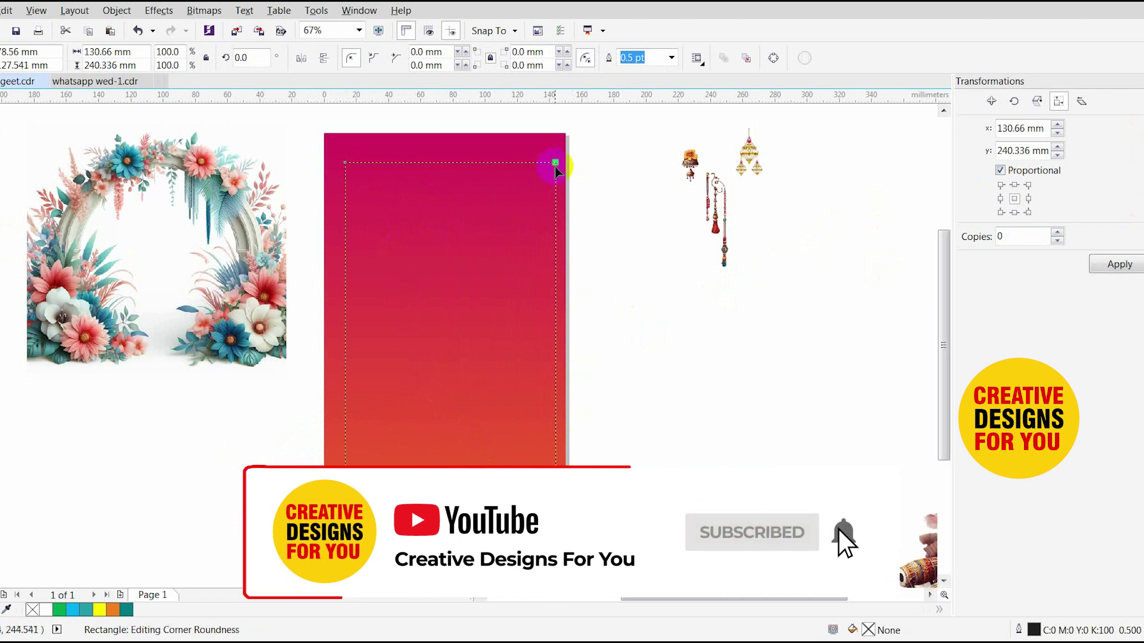
drag(555, 163, 577, 296)
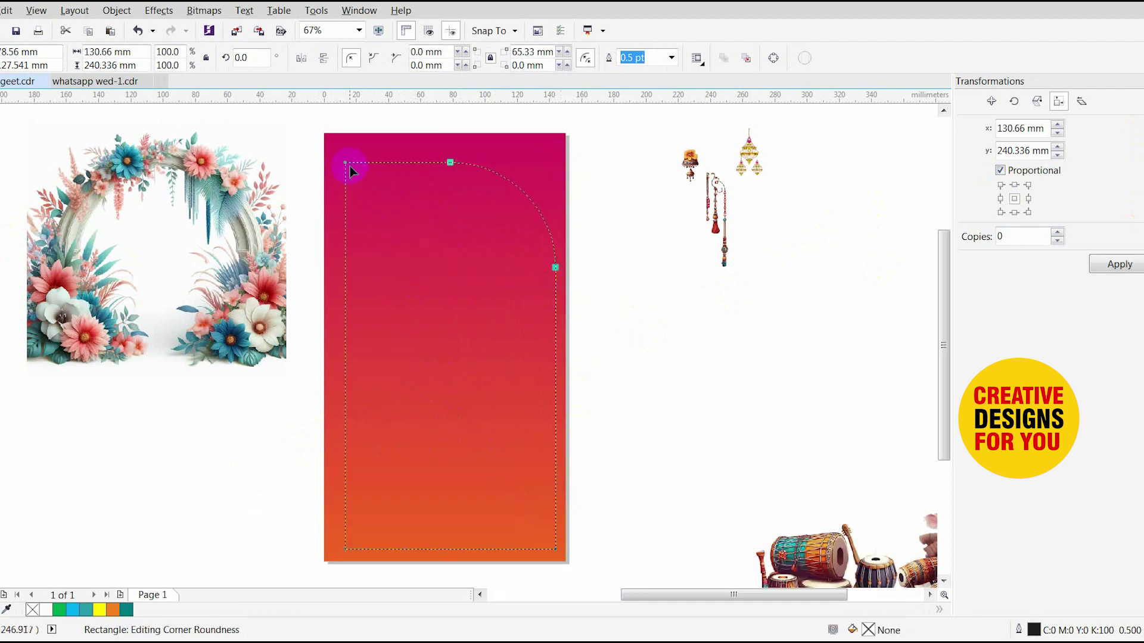
drag(349, 301, 350, 300)
- Center the arch shape horizontally on the background, fill it with white and remove its outline
click(523, 153)
click(600, 209)
click(535, 219)
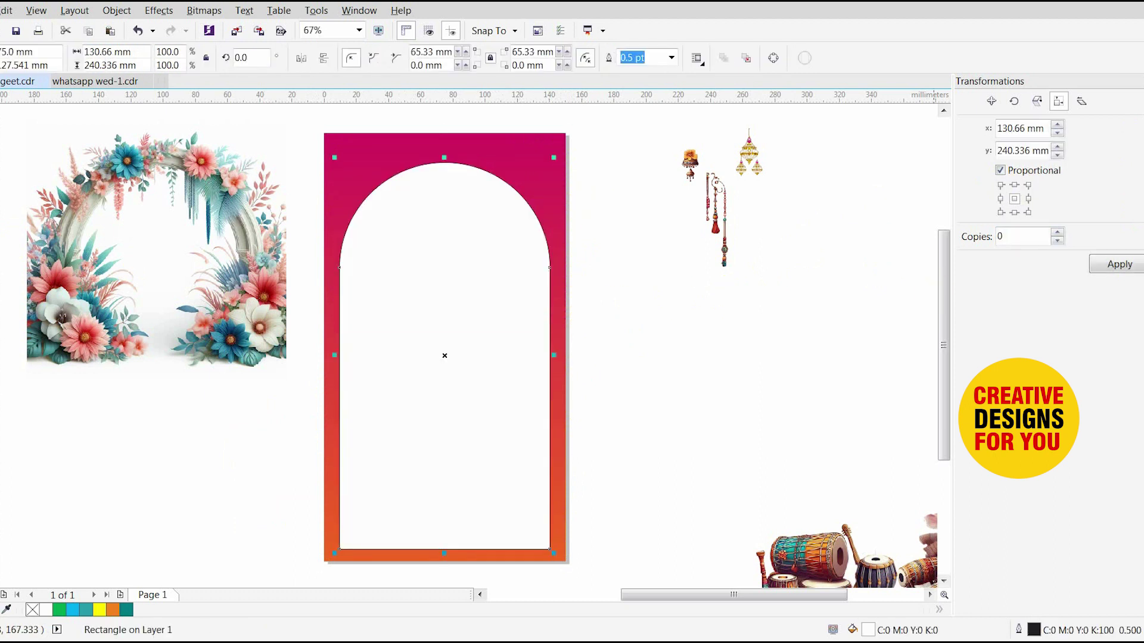
right_click(1141, 107)
click(697, 375)
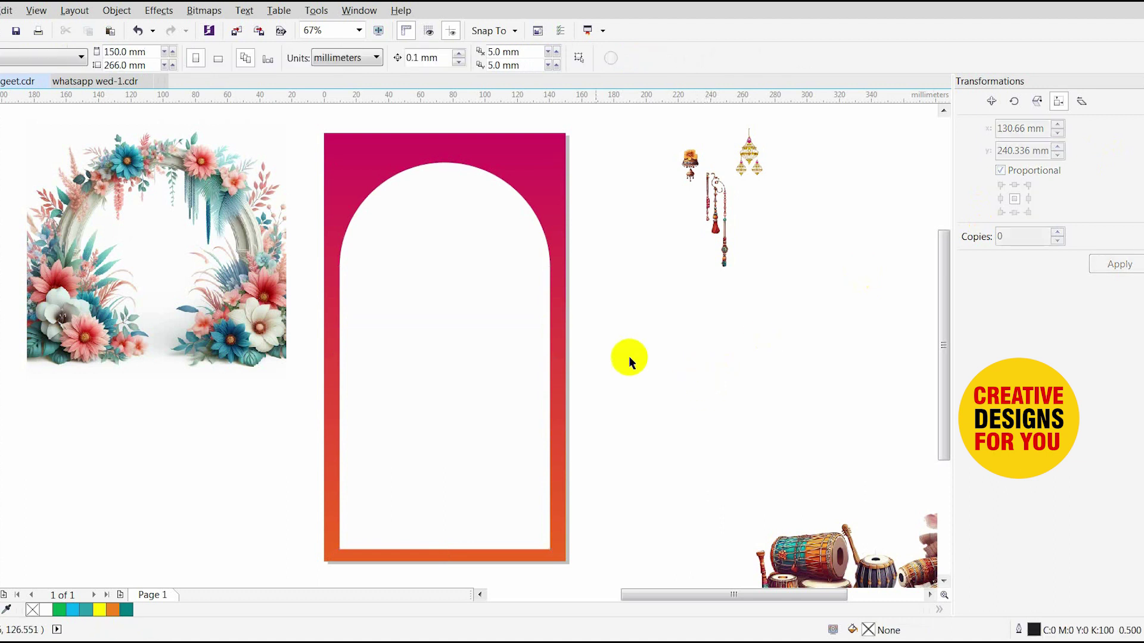
- Move the floral arch image so it overlaps the background's edge and bring it to the front
click(263, 313)
mouse_move(263, 313)
mouse_down()
mouse_move(294, 313)
mouse_move(419, 387)
mouse_up()
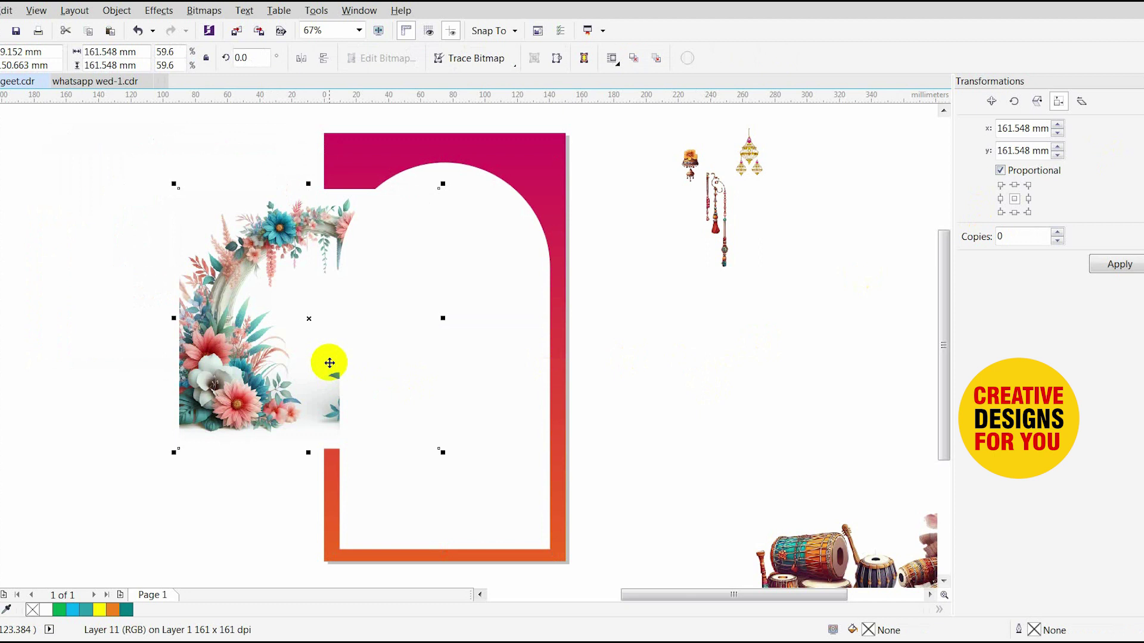
key(shift+Page_Up)
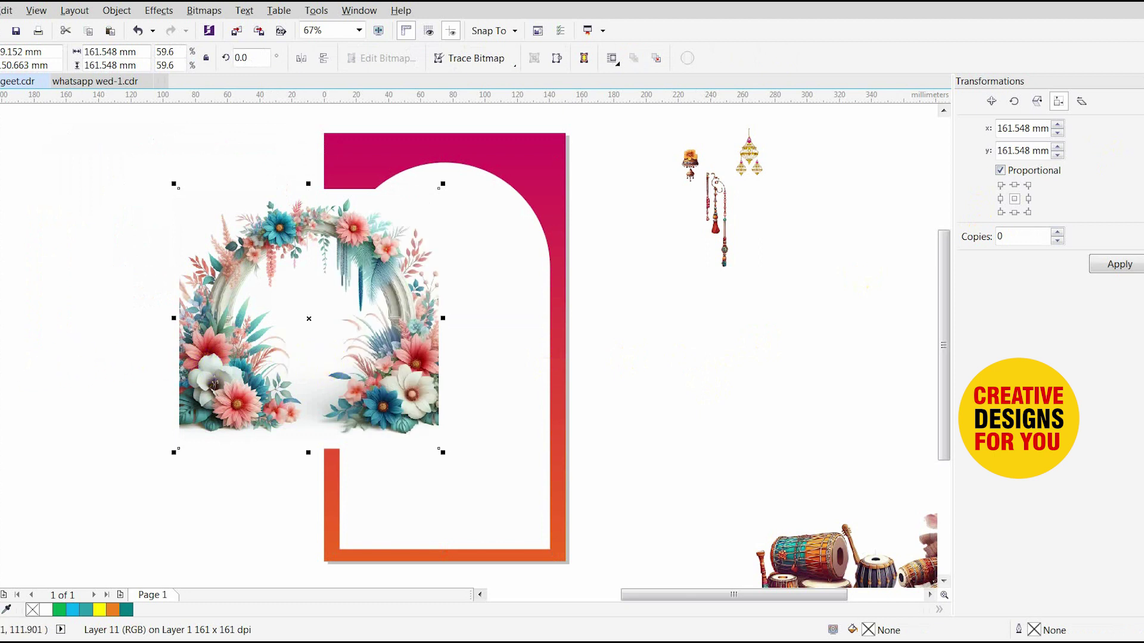
- Set the floral image's transparency merge mode to Multiply, with no transparency applied
click(1, 343)
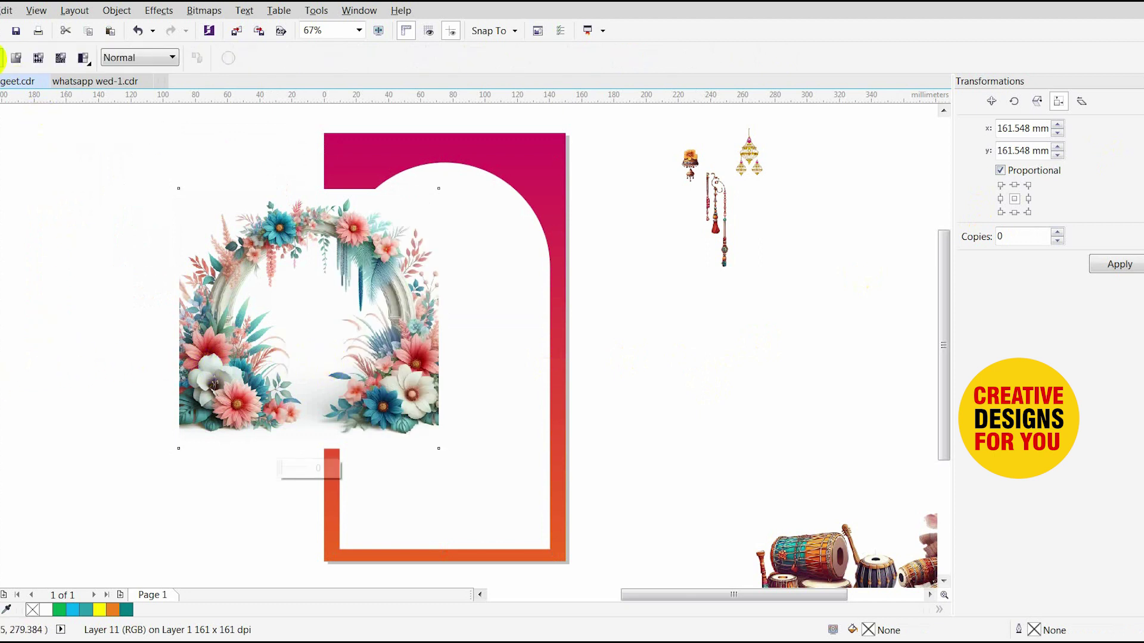
click(2, 57)
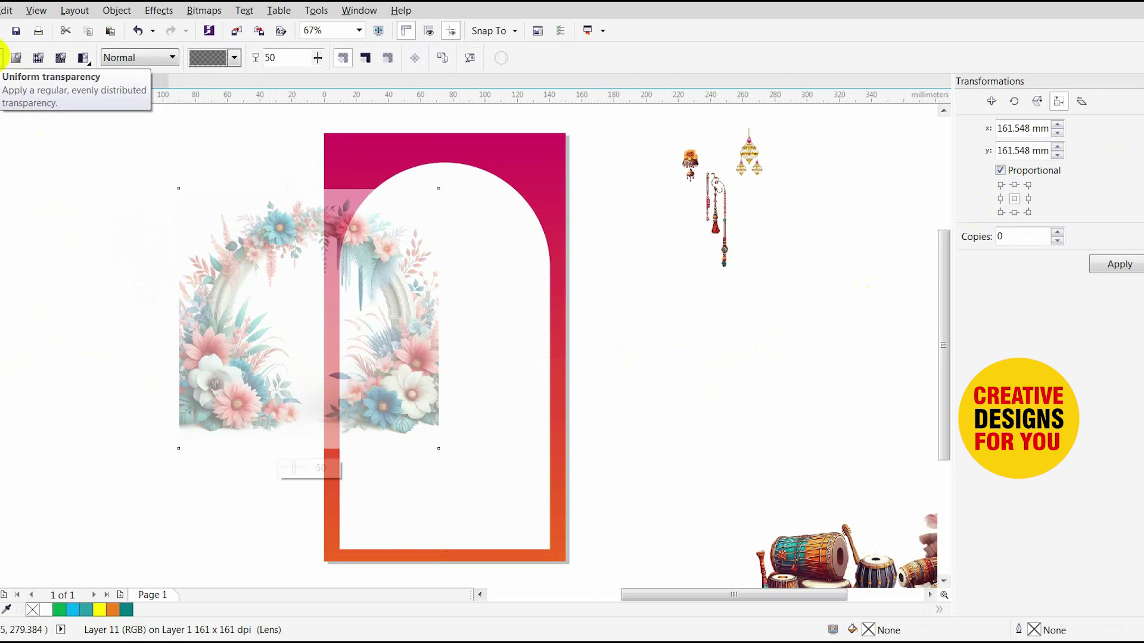
click(0, 58)
click(144, 59)
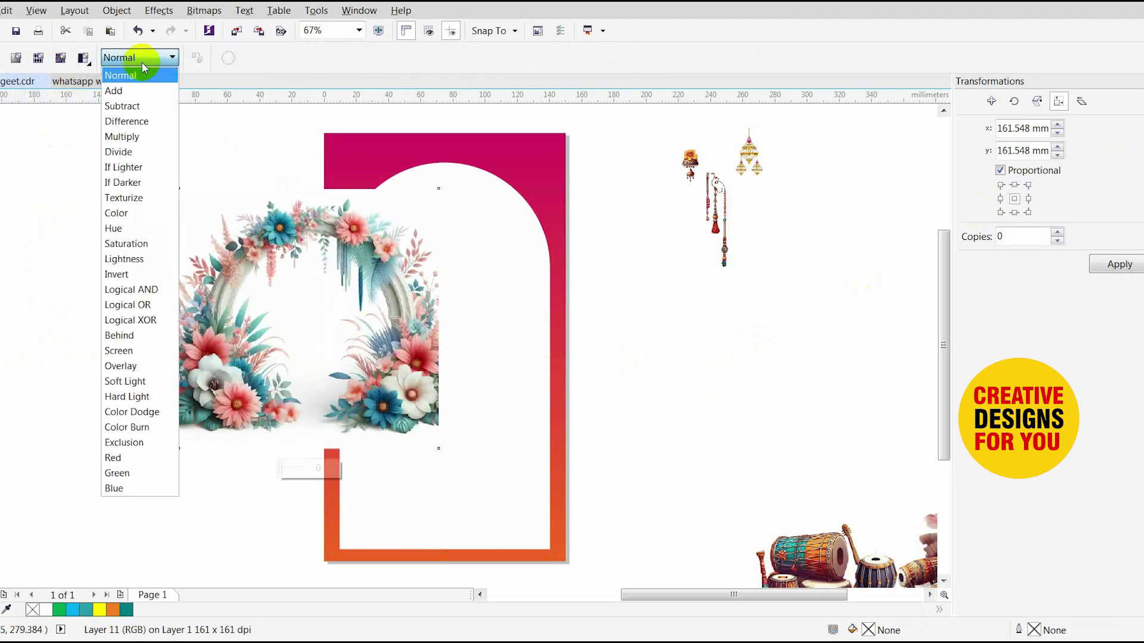
click(125, 137)
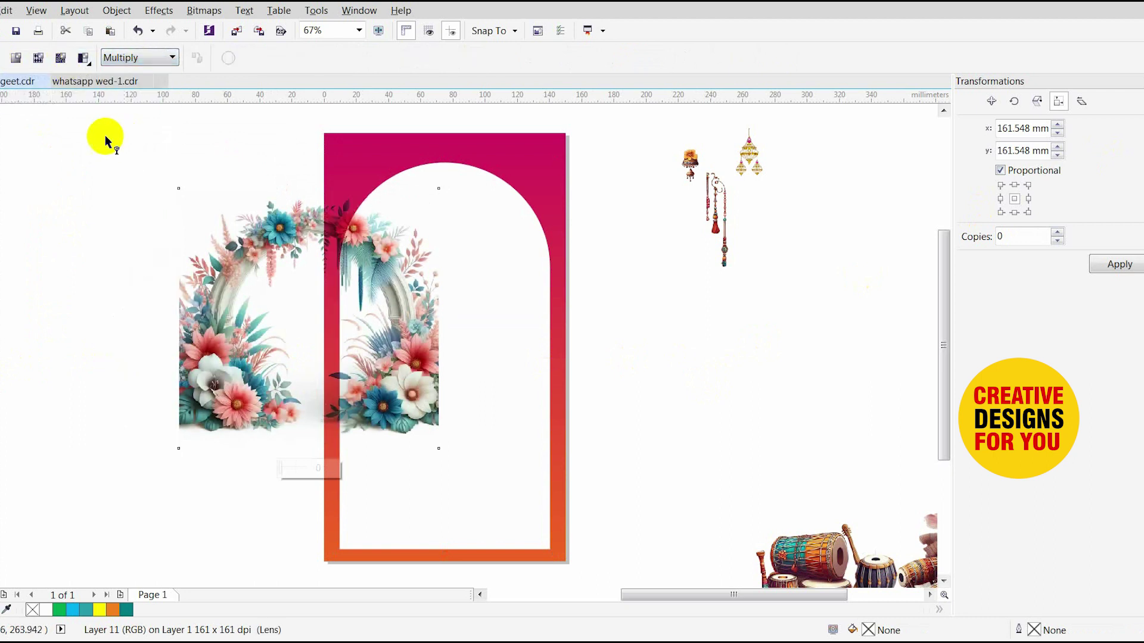
- Place the floral image over the upper part of the background and apply uniform transparency of 50 to it
key(space)
click(217, 171)
drag(277, 233, 373, 177)
drag(509, 347, 545, 325)
click(19, 301)
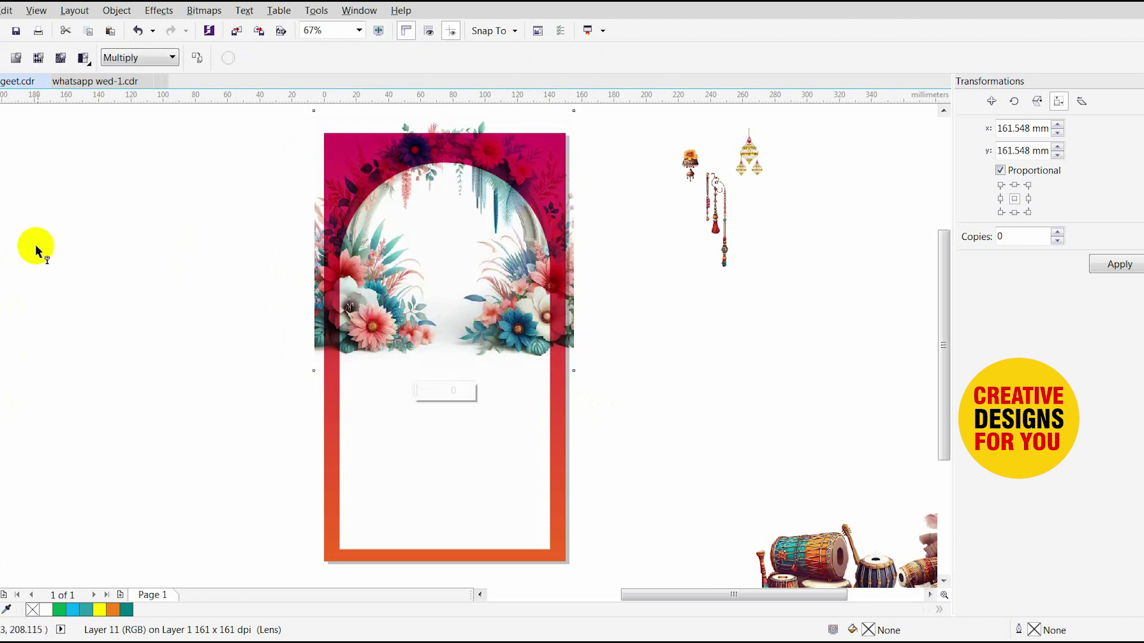
click(2, 56)
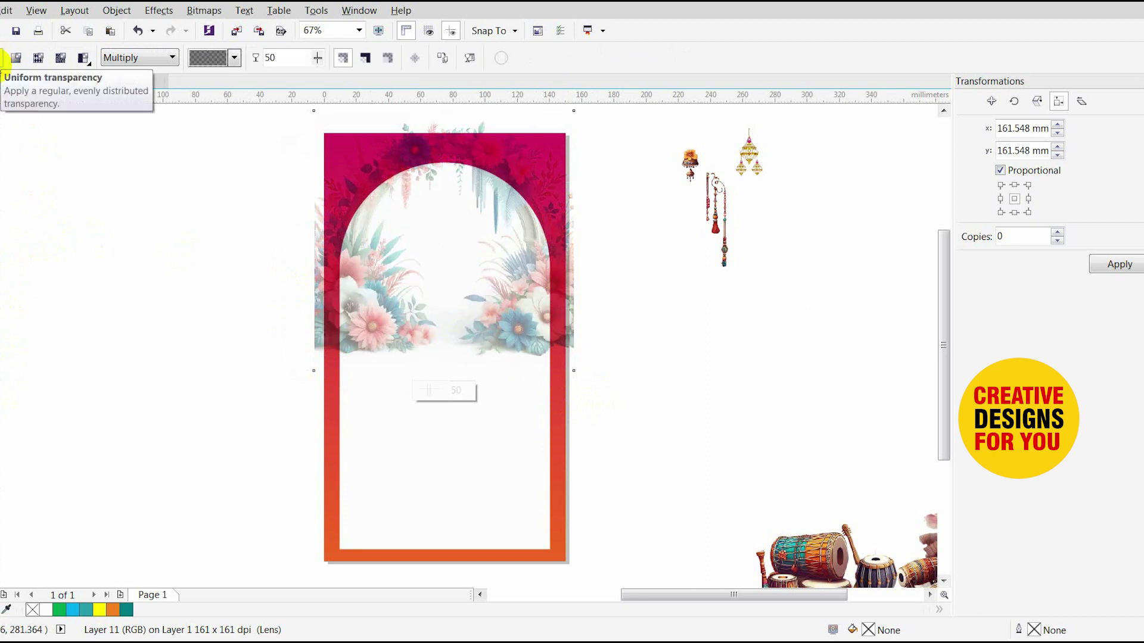
- Nudge the floral image into place and add a vertically mirrored copy of it over the lower part of the background
key(space)
click(612, 277)
drag(555, 230, 553, 226)
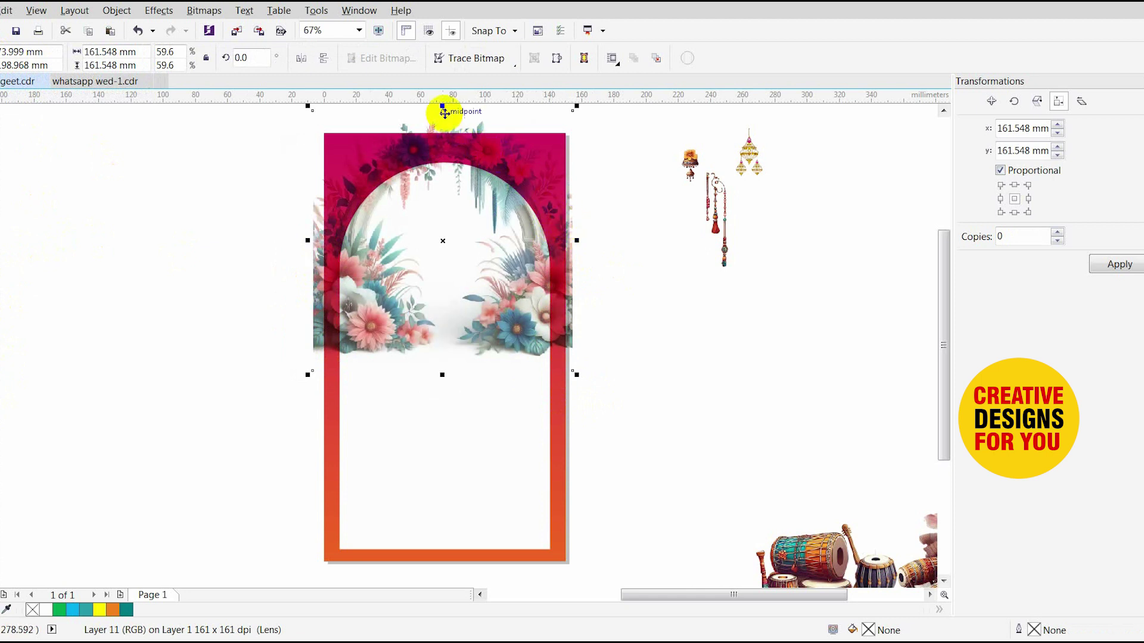
drag(443, 105, 506, 477)
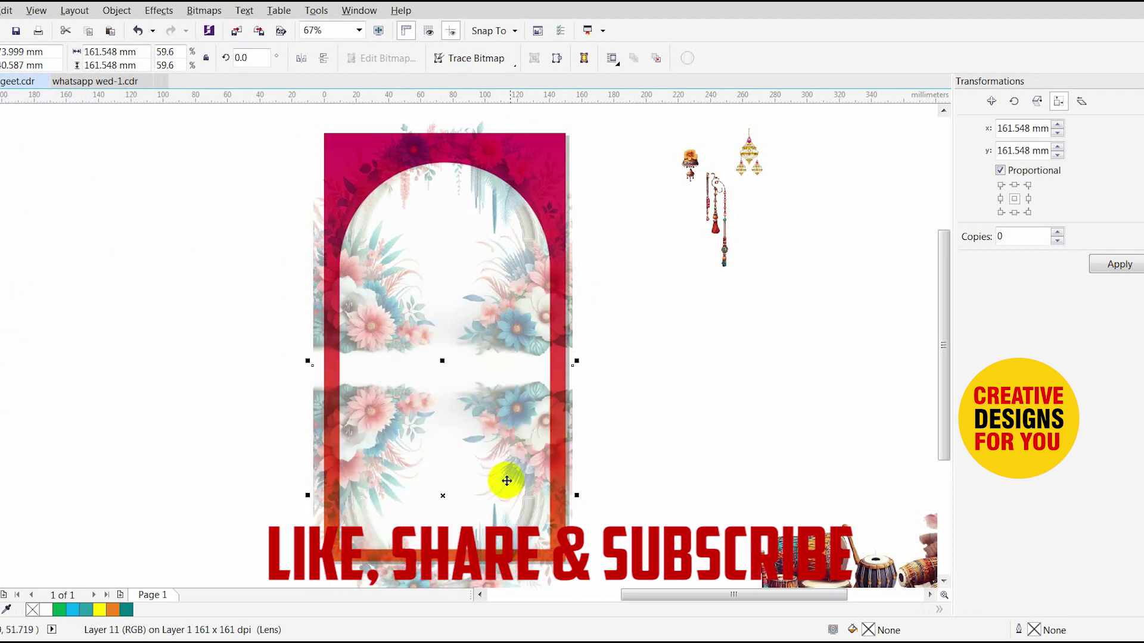
- Send both floral images to the back and PowerClip them inside the gradient background rectangle
shift+click(547, 178)
key(shift+Page_Down)
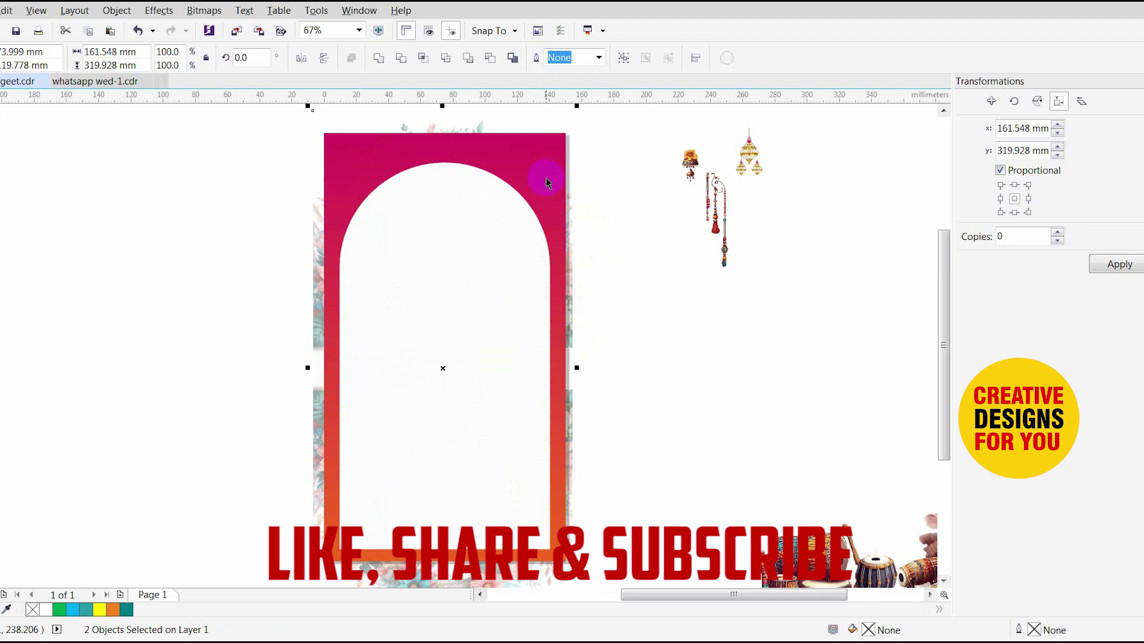
right_click(505, 124)
click(513, 130)
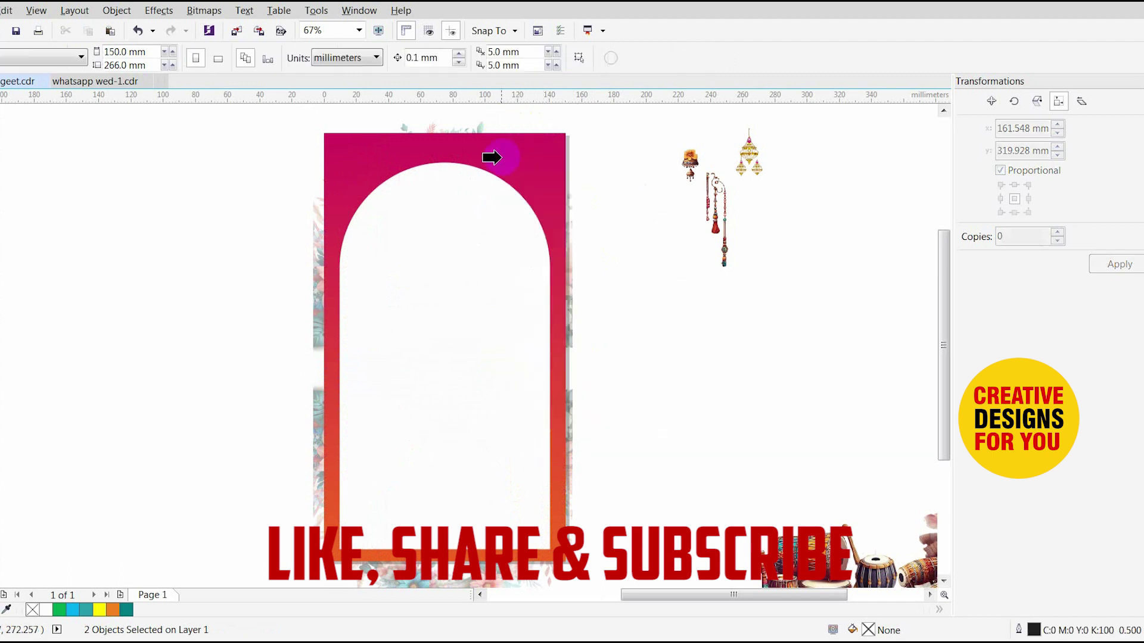
click(487, 152)
click(616, 196)
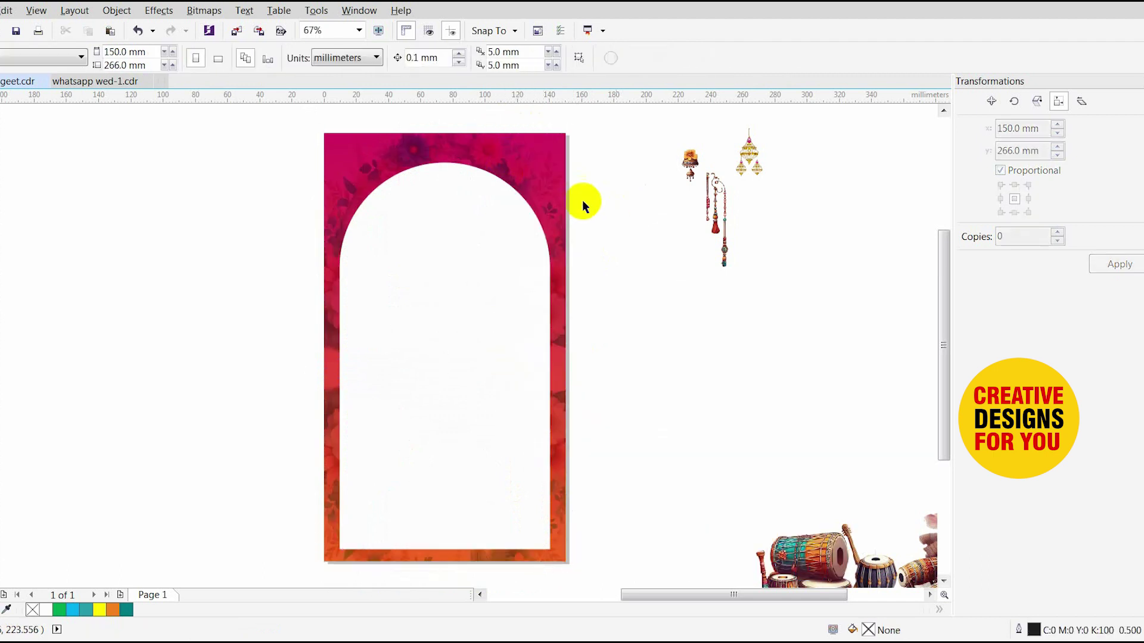
- Hang the flower-topped bell ornament at the apex of the white arch, centered on the background
key(z)
drag(249, 119, 780, 382)
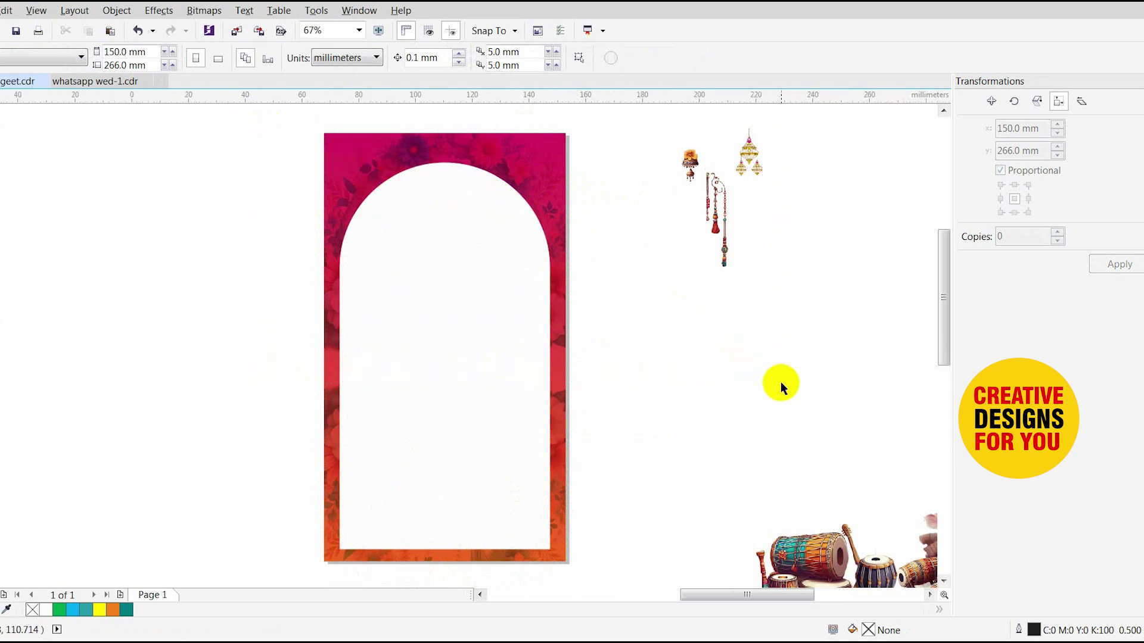
drag(777, 189, 335, 242)
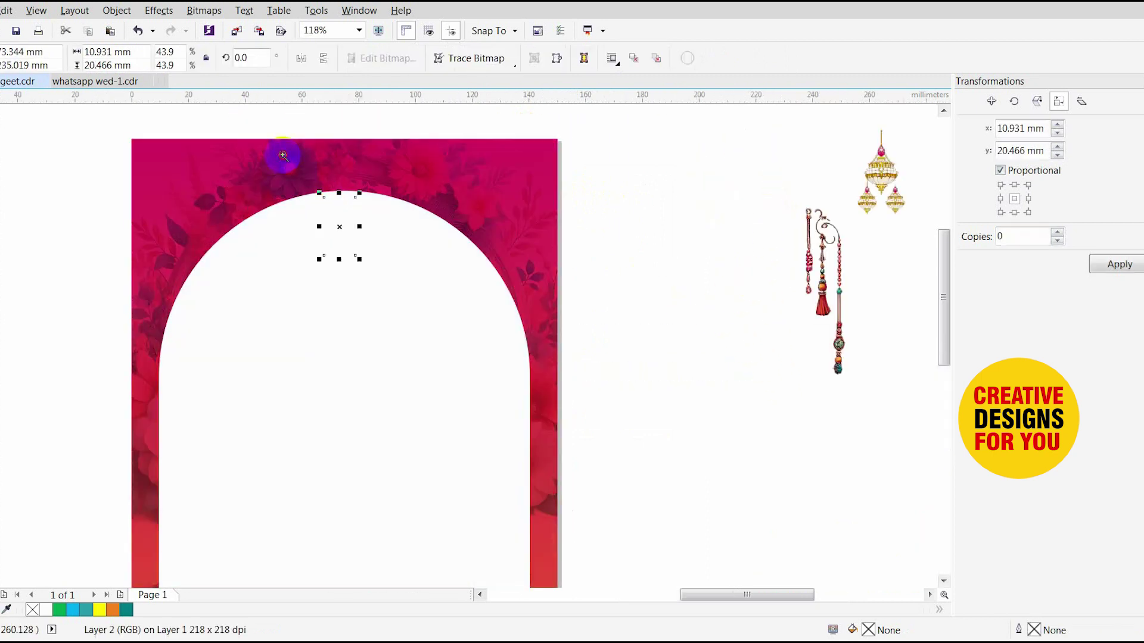
scroll(328, 224, up, 3)
drag(386, 292, 403, 248)
scroll(403, 247, down, 3)
shift+click(436, 253)
click(515, 250)
- Move the hanging bead ornament onto the upper right curve of the arch
key(F2)
drag(256, 177, 679, 483)
scroll(536, 289, down, 2)
scroll(536, 285, down, 4)
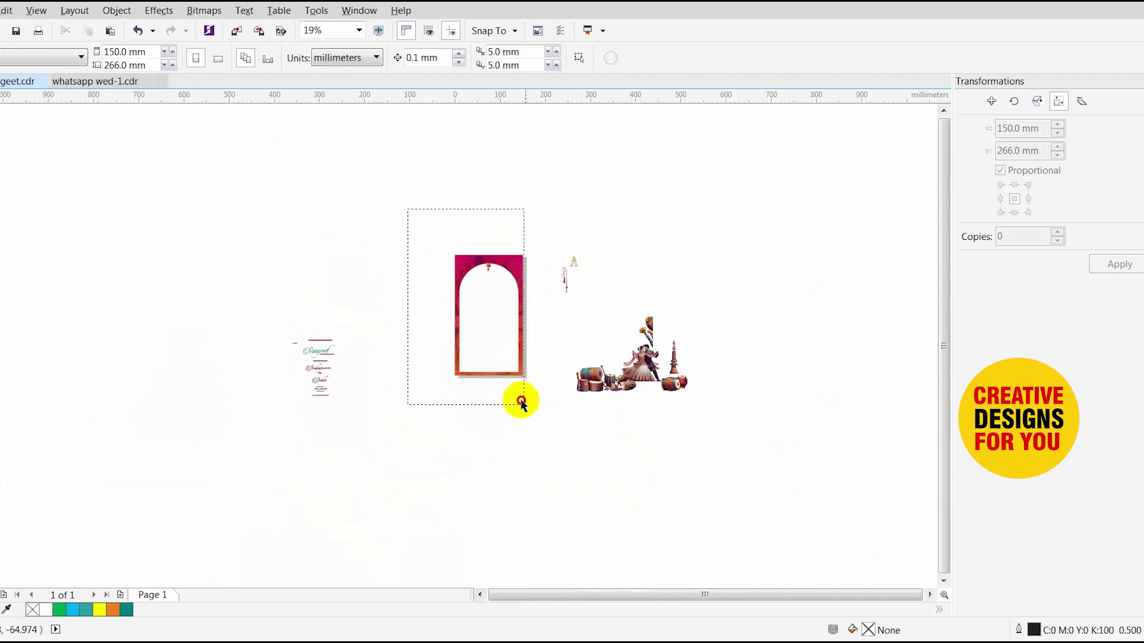
drag(522, 402, 523, 404)
drag(545, 197, 723, 463)
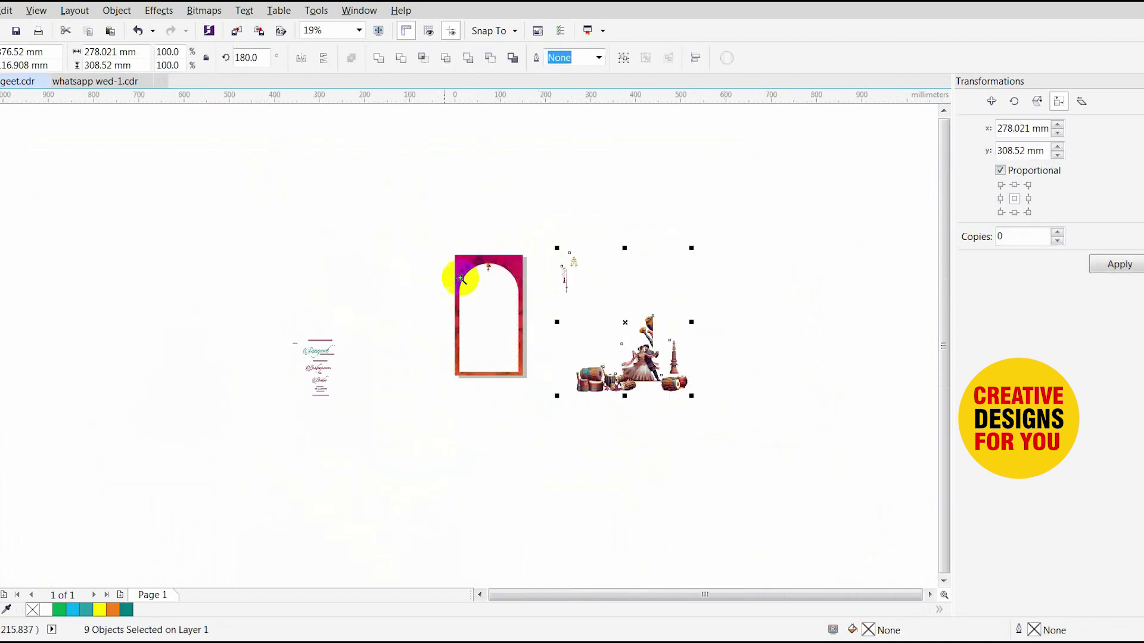
key(F2)
drag(414, 223, 581, 325)
click(597, 244)
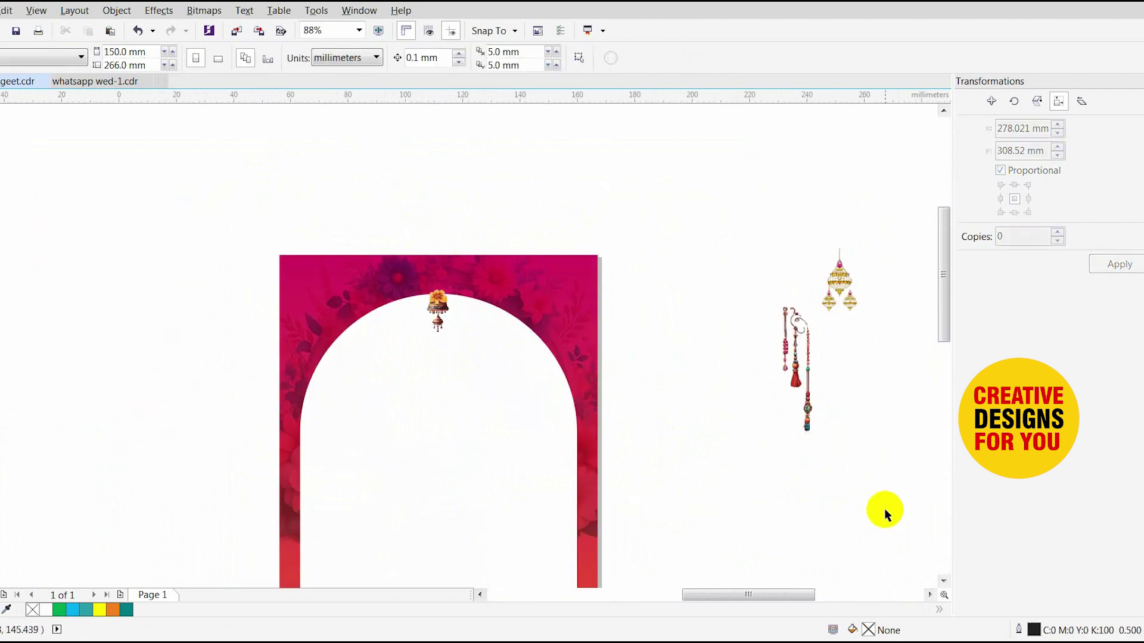
scroll(737, 360, up, 1)
drag(813, 366, 500, 397)
click(532, 418)
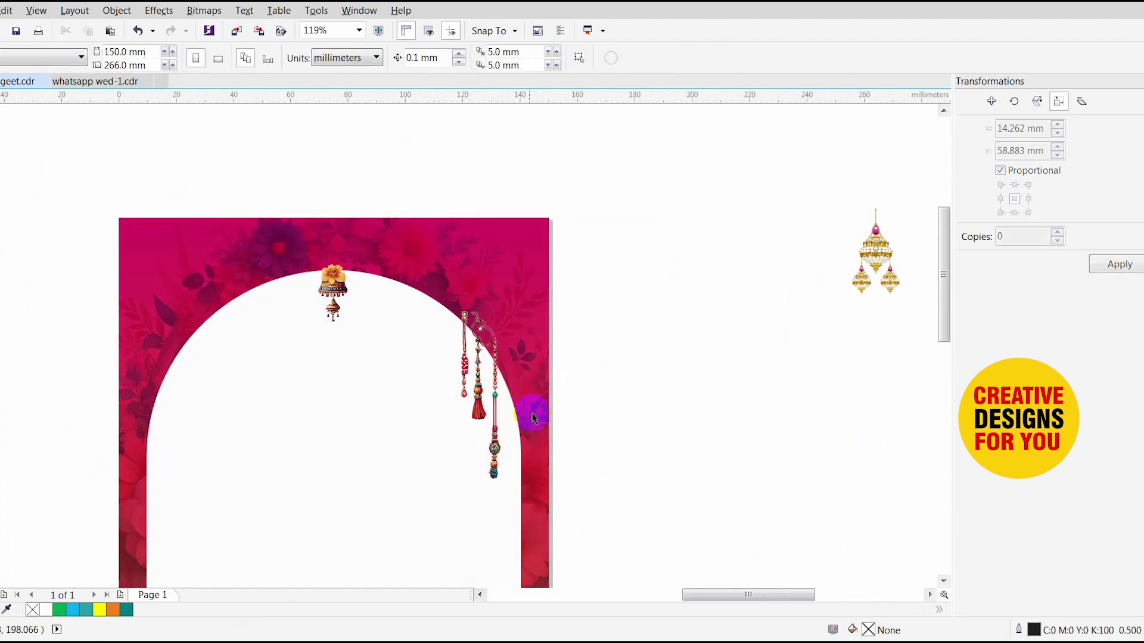
- Mirror a copy of the bead ornament onto the upper left curve of the arch and group the two ornaments
click(494, 420)
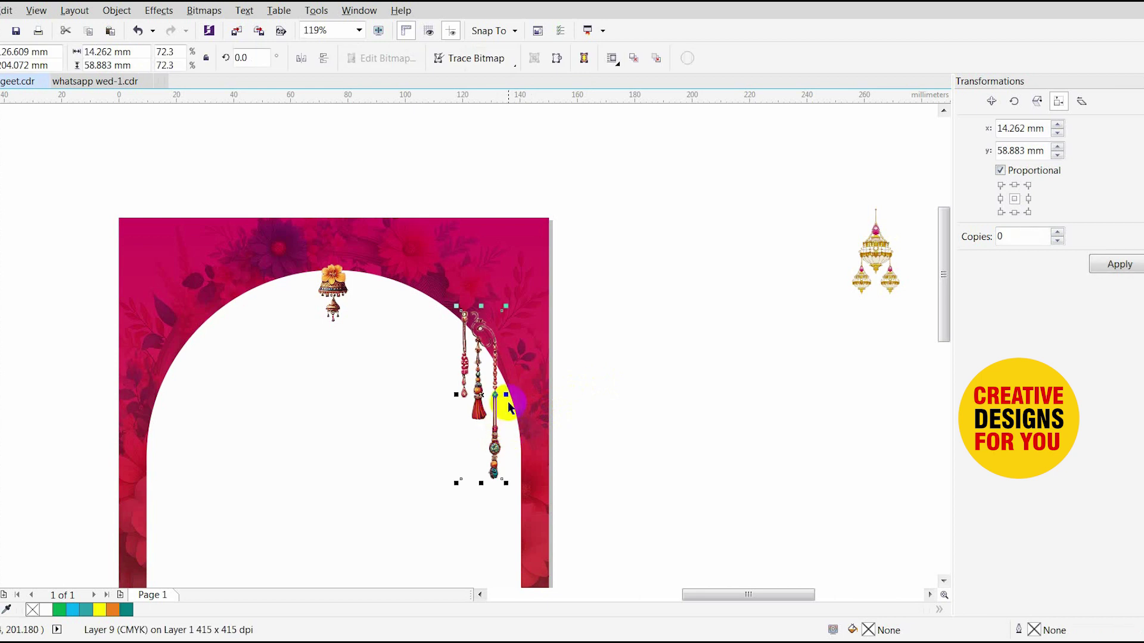
drag(508, 396, 190, 408)
right_click(438, 398)
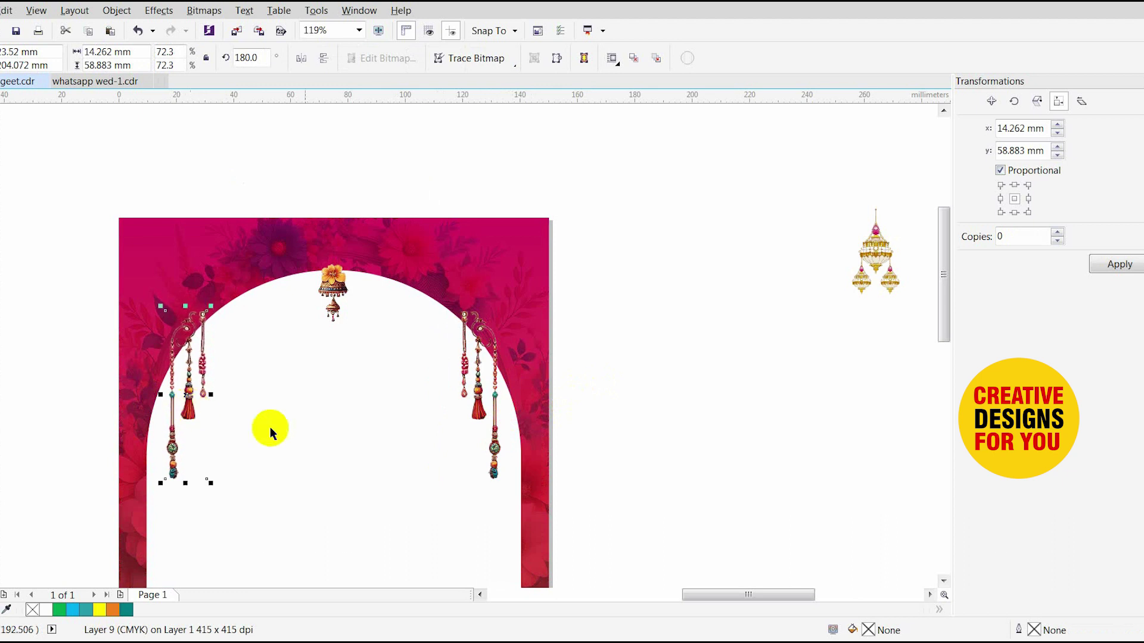
shift+click(476, 411)
key(ctrl+g)
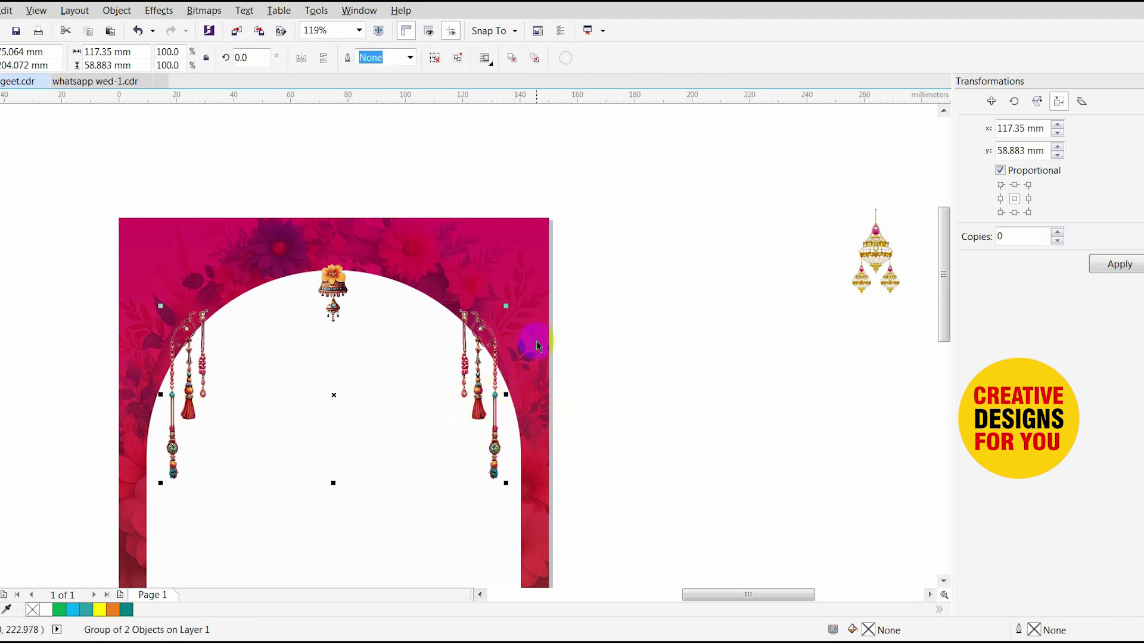
- Enlarge the bead ornament group to about 120.9 mm wide and center it horizontally on the background, against the arch's curves
drag(506, 306, 517, 298)
shift+click(510, 270)
key(c)
click(578, 316)
click(502, 337)
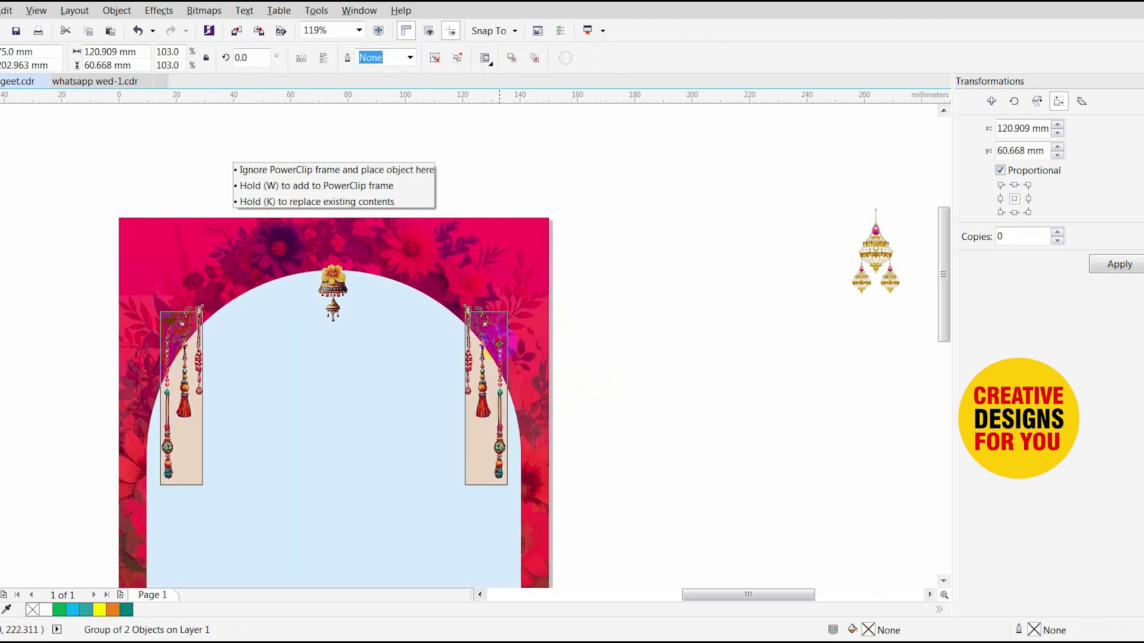
- Move the gold lantern ornament to the background's upper right corner and shrink it to about 22.4 × 37 mm
scroll(569, 307, down, 2)
scroll(417, 292, down, 2)
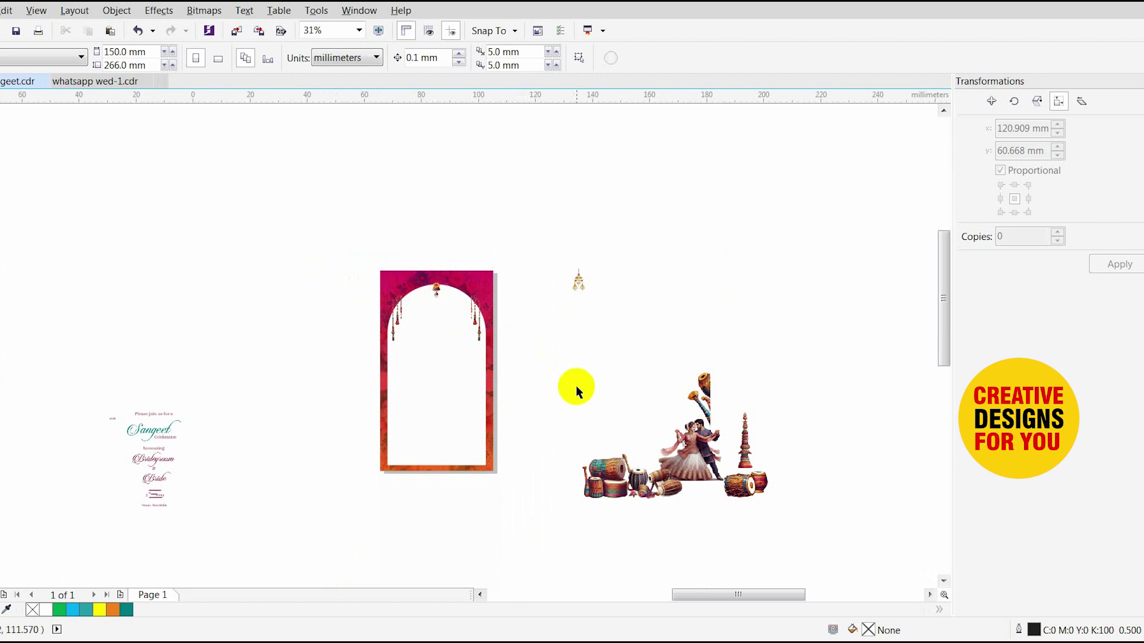
scroll(577, 386, up, 4)
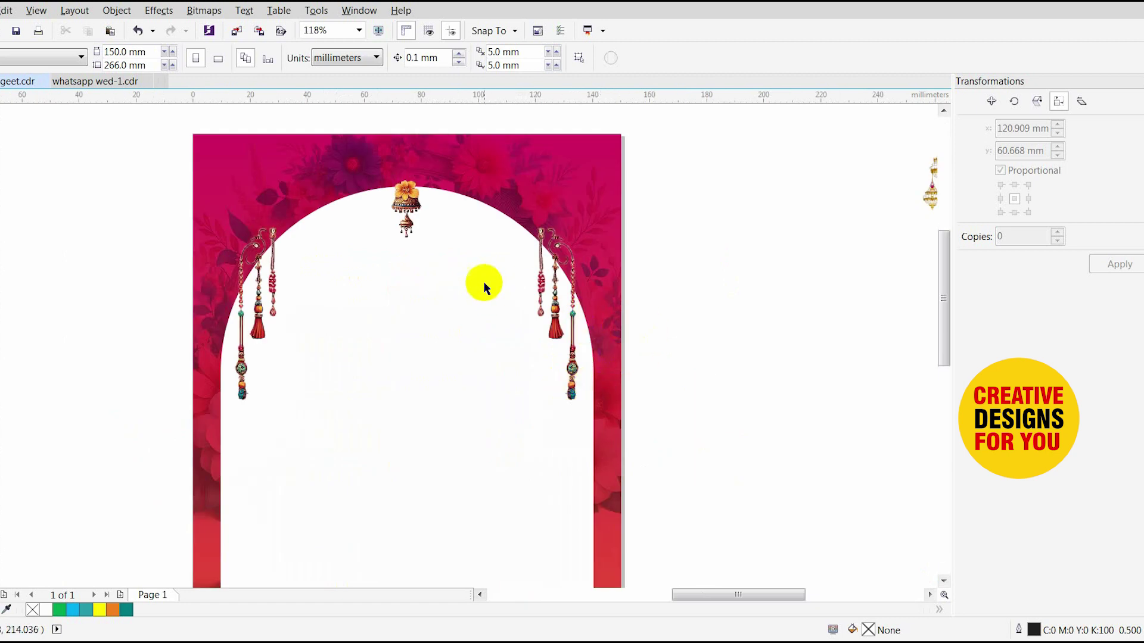
scroll(522, 285, down, 2)
drag(751, 228, 652, 302)
key(F2)
drag(411, 182, 542, 351)
drag(585, 396, 549, 338)
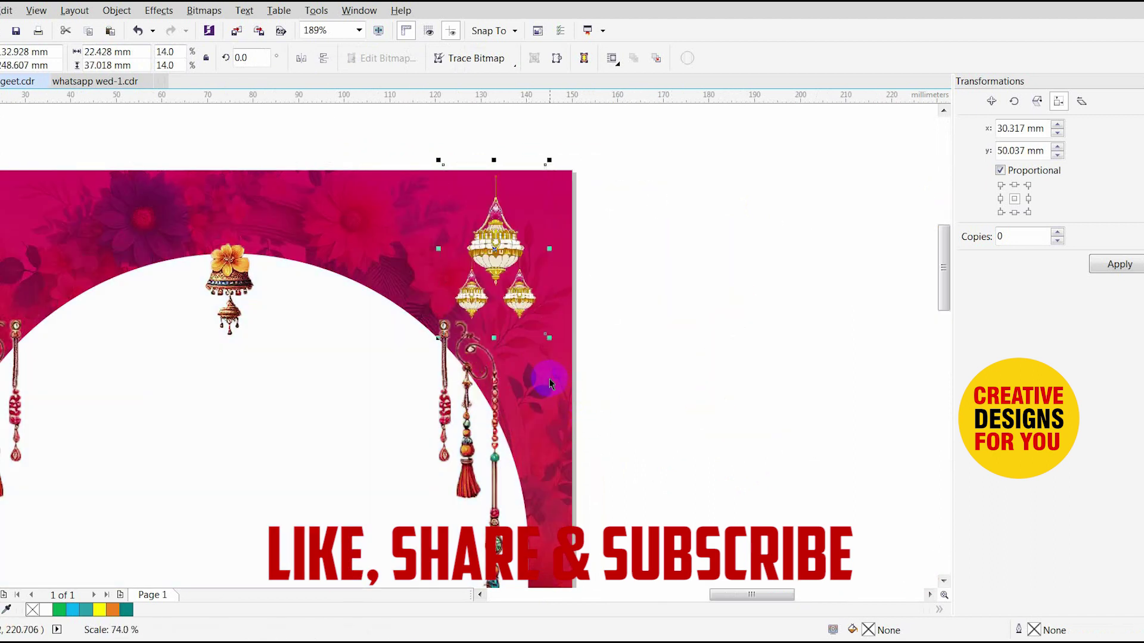
- Move the lantern to the blank area beside the page and draw a cropping rectangle about 19.66 × 29.54 mm around it
drag(504, 264, 677, 268)
click(632, 305)
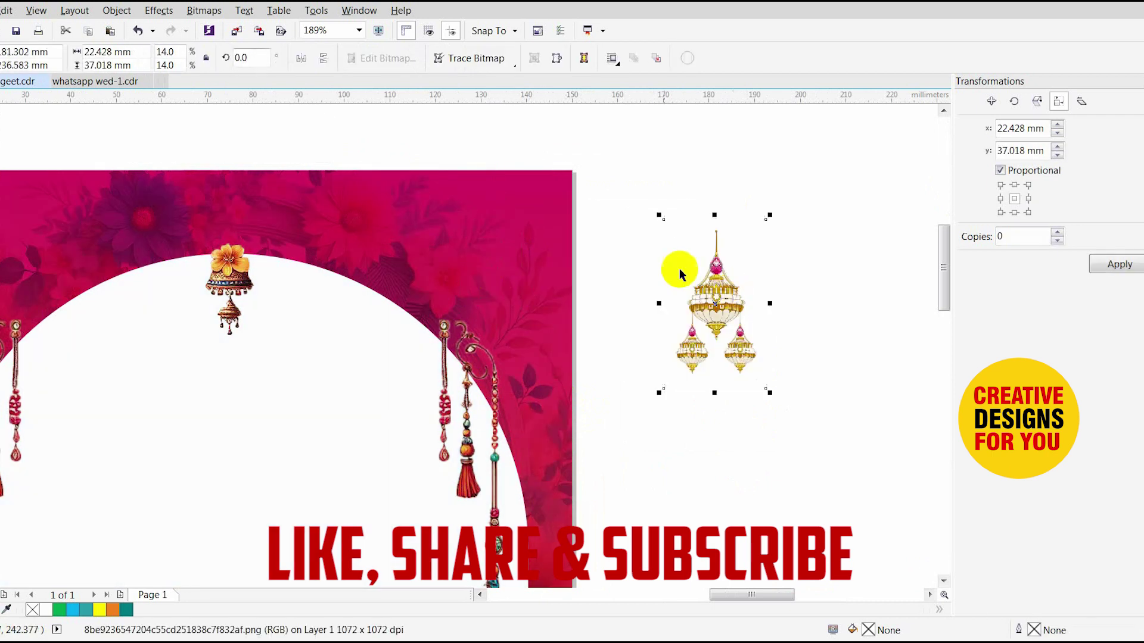
scroll(775, 393, up, 4)
key(F6)
scroll(337, 393, down, 3)
key(F2)
drag(103, 273, 436, 535)
drag(274, 490, 499, 152)
- PowerClip the lantern inside the cropping rectangle and remove the rectangle's outline
right_click(410, 238)
click(470, 247)
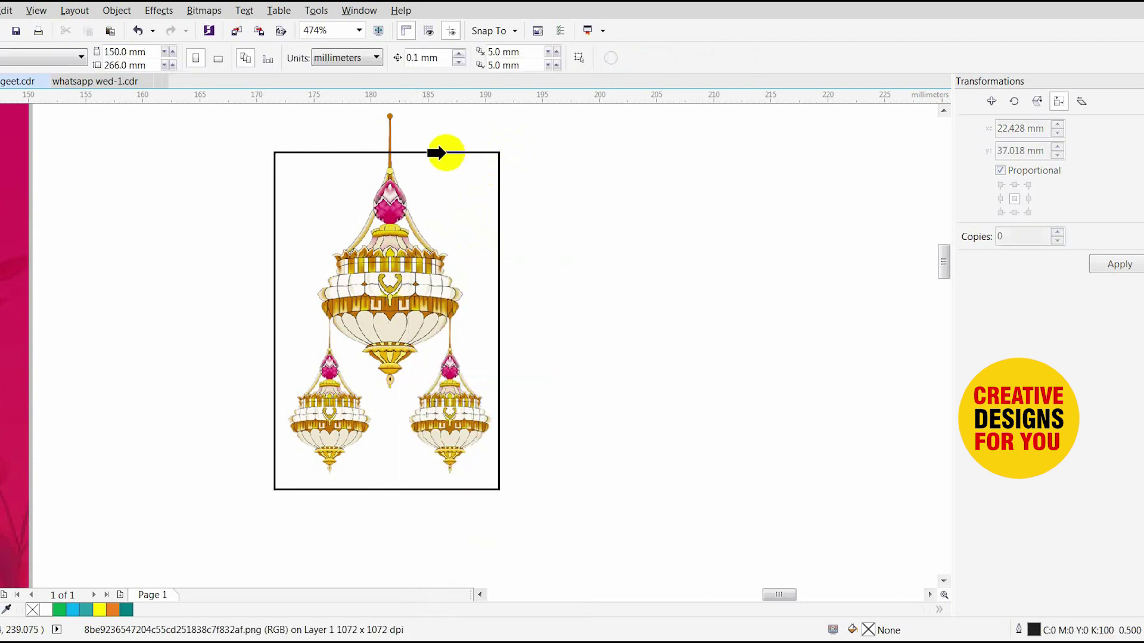
click(440, 150)
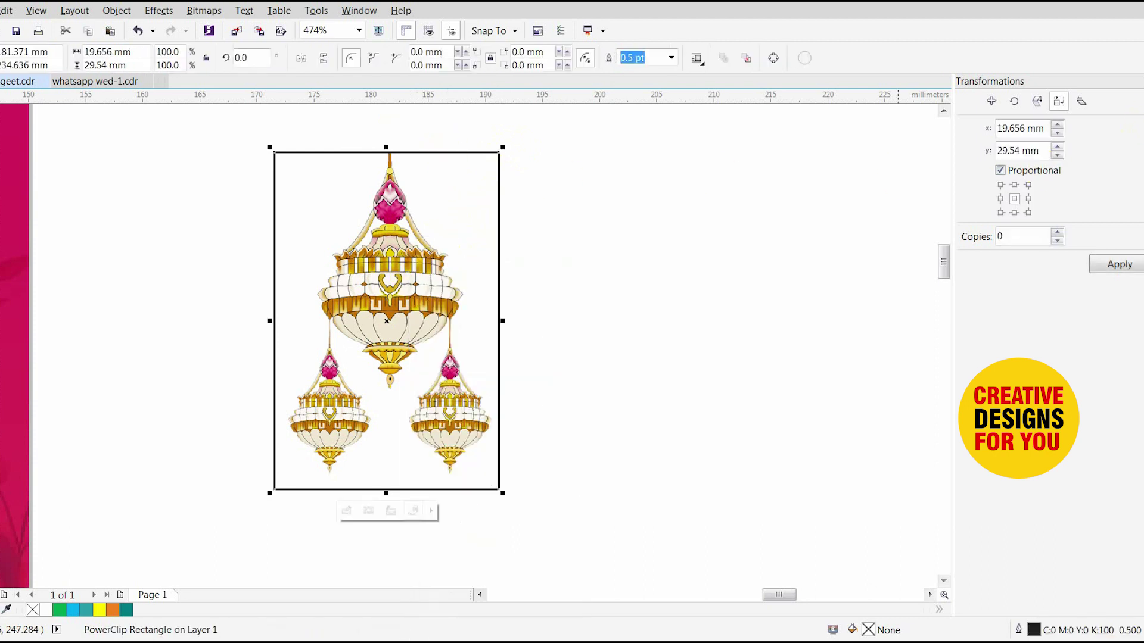
right_click(1143, 102)
- Align the clipped lantern to the left and top edges of the floral background
scroll(602, 237, down, 2)
shift+click(439, 210)
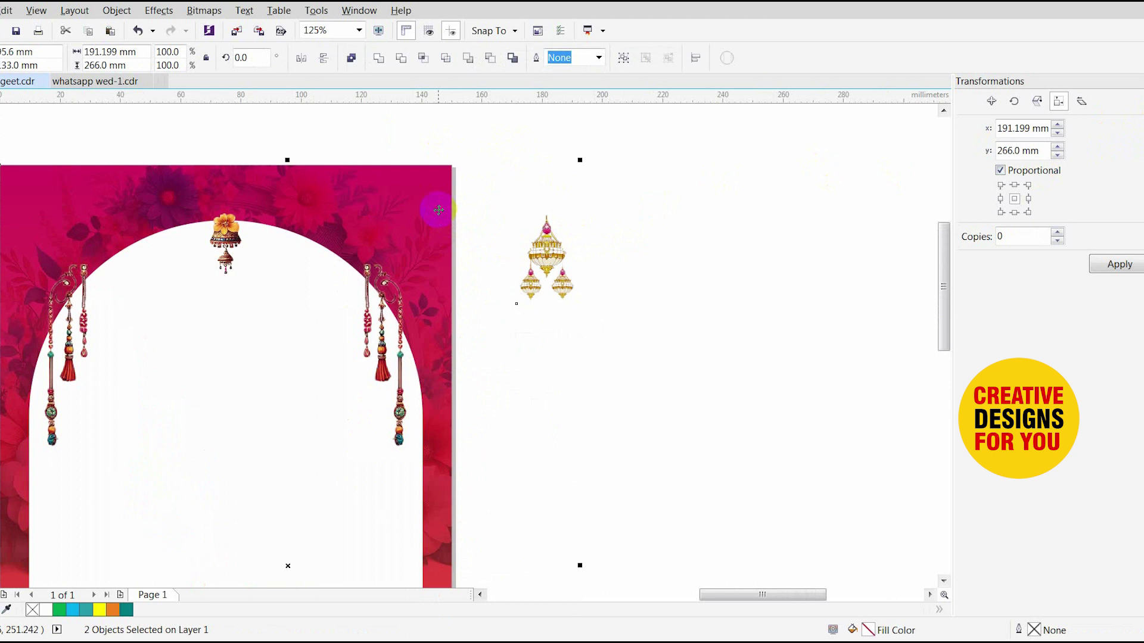
key(l)
key(t)
click(555, 222)
scroll(555, 222, down, 3)
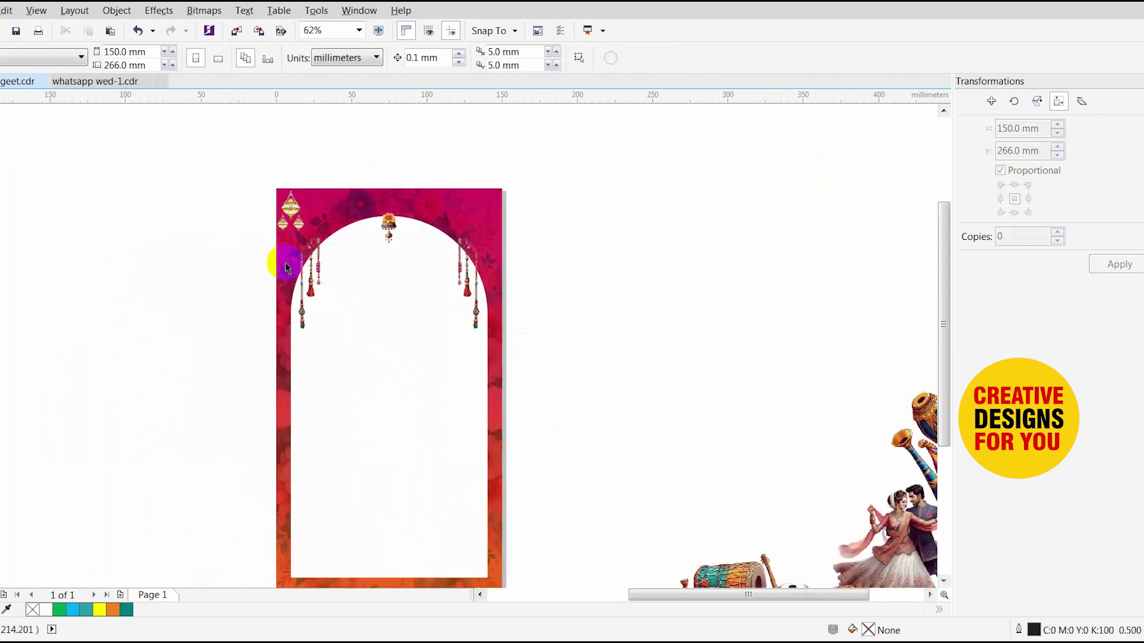
- Enlarge the clipped lantern to about 21.8 × 32.7 mm and place a mirrored copy in the background's upper right corner
drag(288, 183, 591, 331)
click(260, 265)
drag(286, 309, 294, 320)
drag(265, 268, 689, 287)
click(762, 277)
- Move the teal and red drum cluster to the background's lower left corner and size it to about 46.3 × 41.9 mm
key(F3)
key(F3)
key(F2)
drag(366, 182, 845, 526)
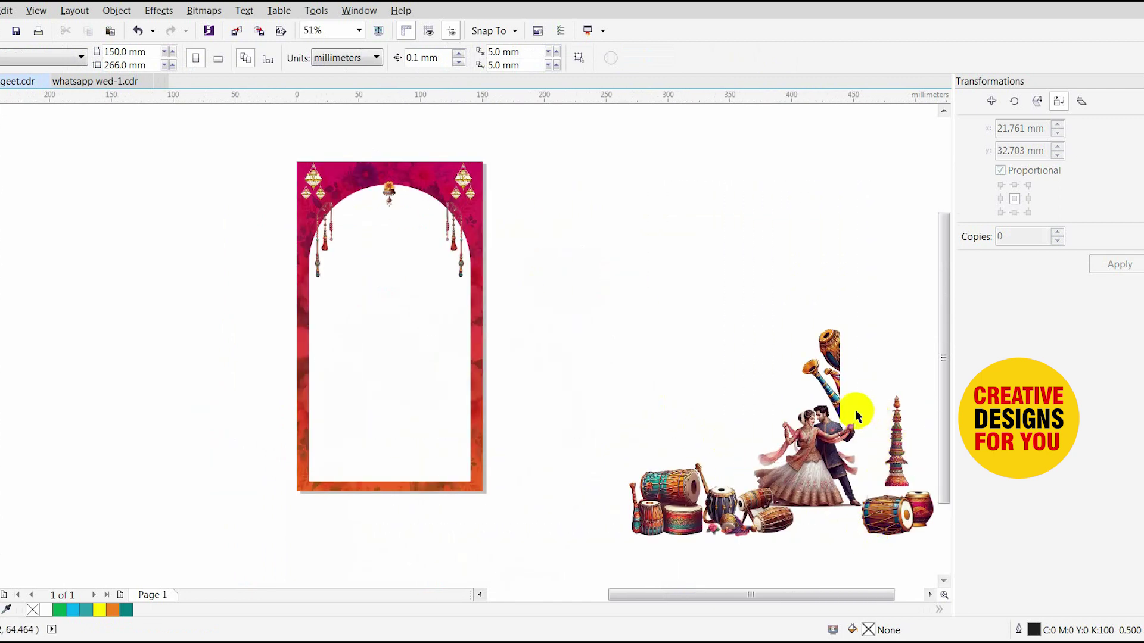
drag(676, 493, 360, 445)
key(F2)
drag(292, 379, 477, 516)
drag(441, 391, 387, 394)
drag(443, 252, 379, 311)
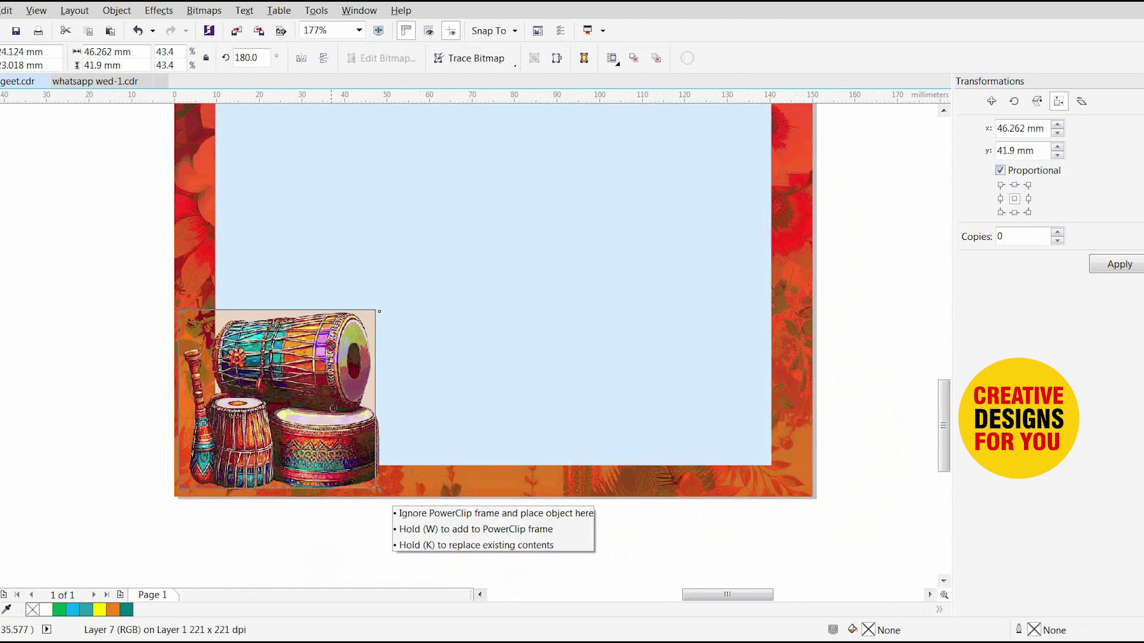
drag(331, 345, 328, 346)
- Move the dholak and magenta drum pair to the background's lower right corner and shrink it to about 56.3 × 34.3 mm
scroll(352, 358, down, 1)
click(167, 319)
scroll(167, 322, down, 1)
key(F2)
drag(65, 166, 788, 505)
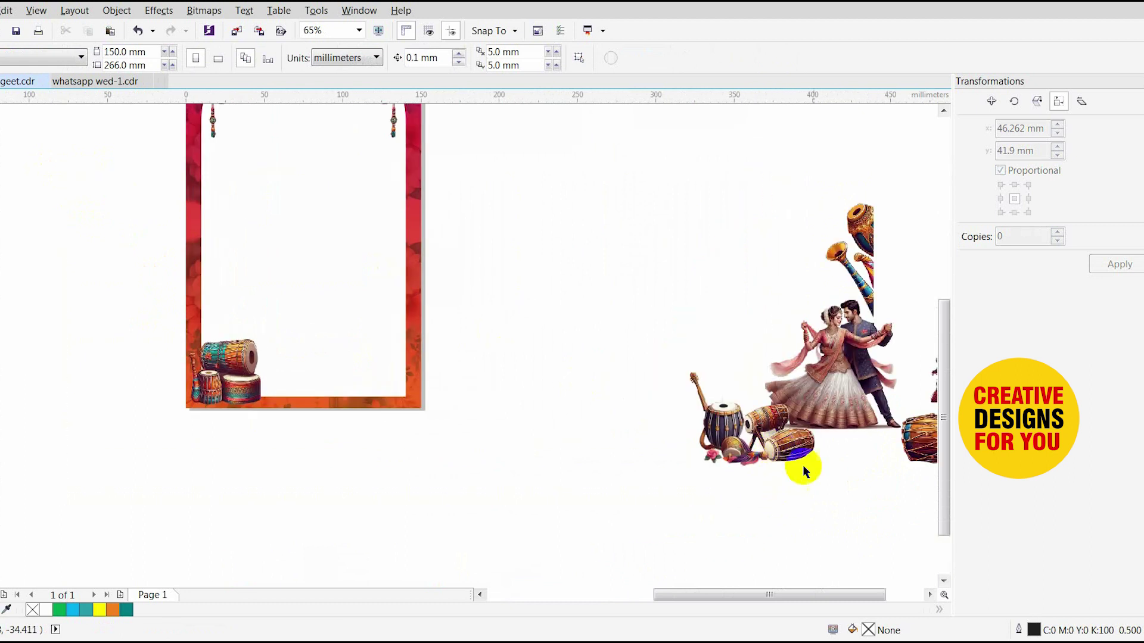
drag(641, 348, 348, 383)
scroll(322, 370, up, 4)
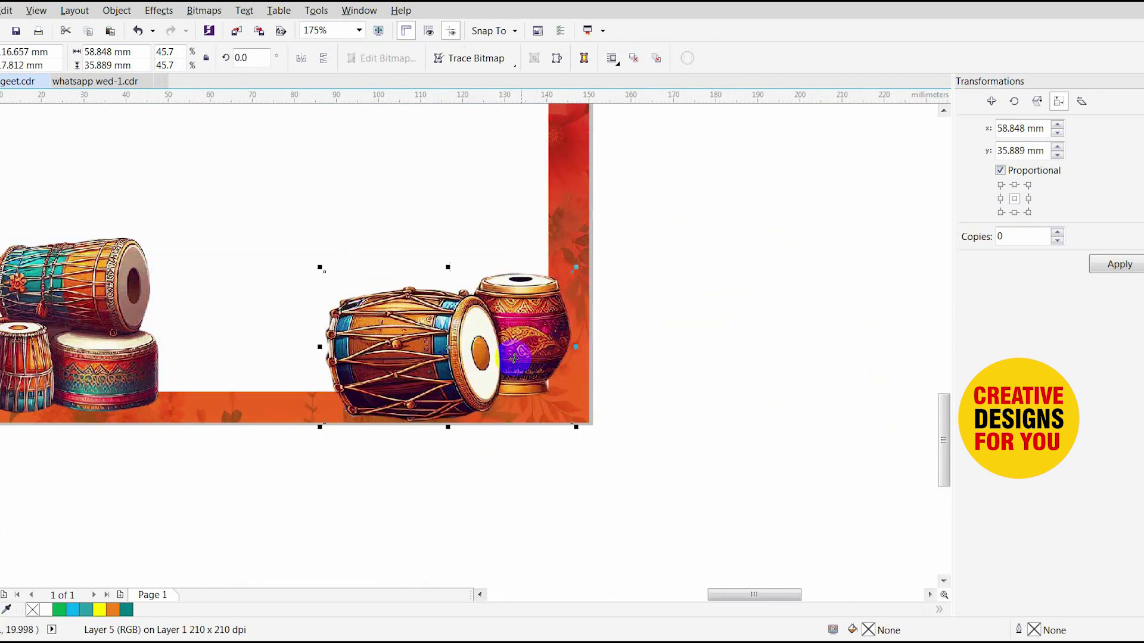
drag(576, 427, 564, 419)
drag(468, 381, 479, 386)
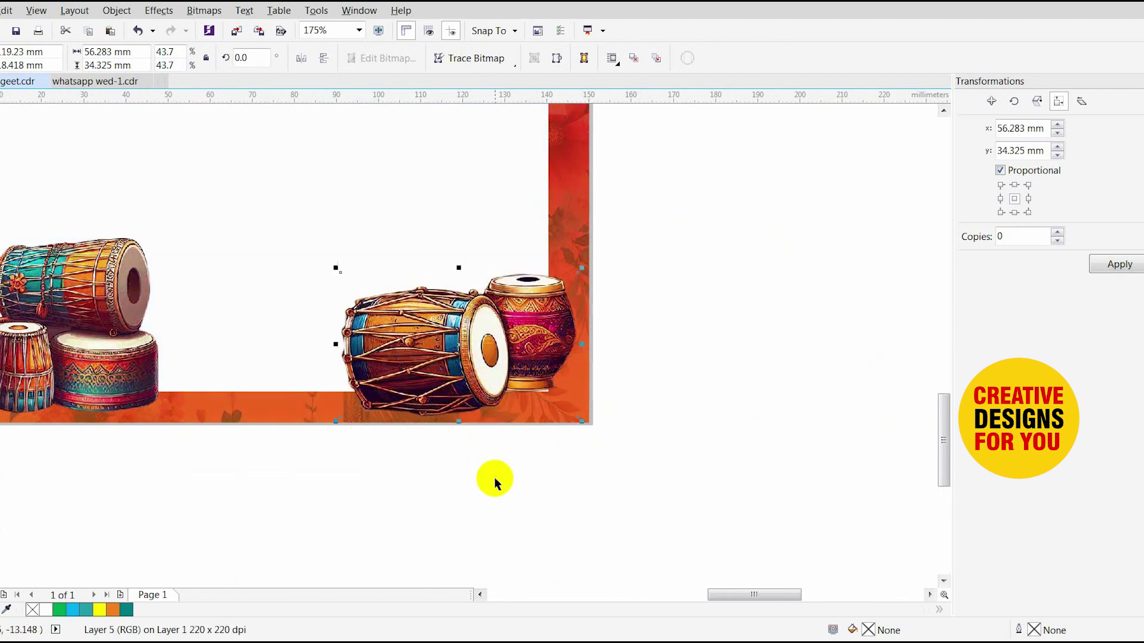
- Move the tall tower ornament onto the background's right border, behind the magenta drum, and enlarge it to about 25.1 × 96 mm
click(494, 481)
scroll(495, 385, down, 6)
key(z)
drag(238, 141, 812, 477)
drag(871, 435, 467, 345)
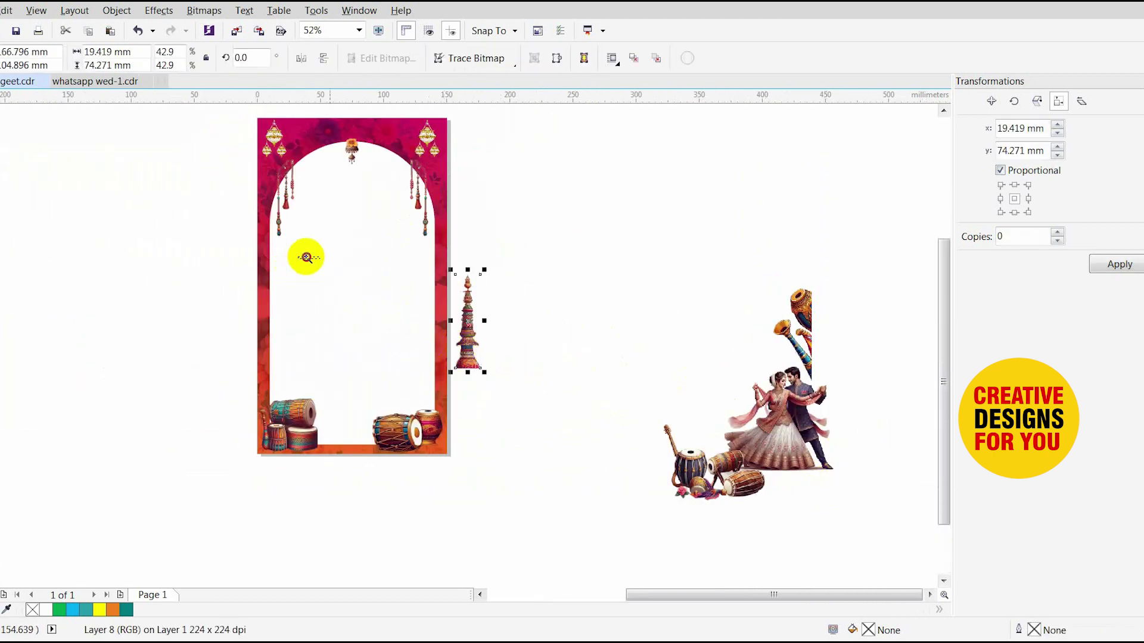
scroll(405, 334, up, 4)
drag(599, 390, 502, 494)
mouse_move(482, 438)
mouse_down()
mouse_move(469, 461)
mouse_move(465, 437)
mouse_up()
- Shrink the tower ornament to about 21.1 × 80.7 mm and keep it at the right border above the magenta drum
scroll(509, 468, down, 4)
scroll(438, 423, up, 4)
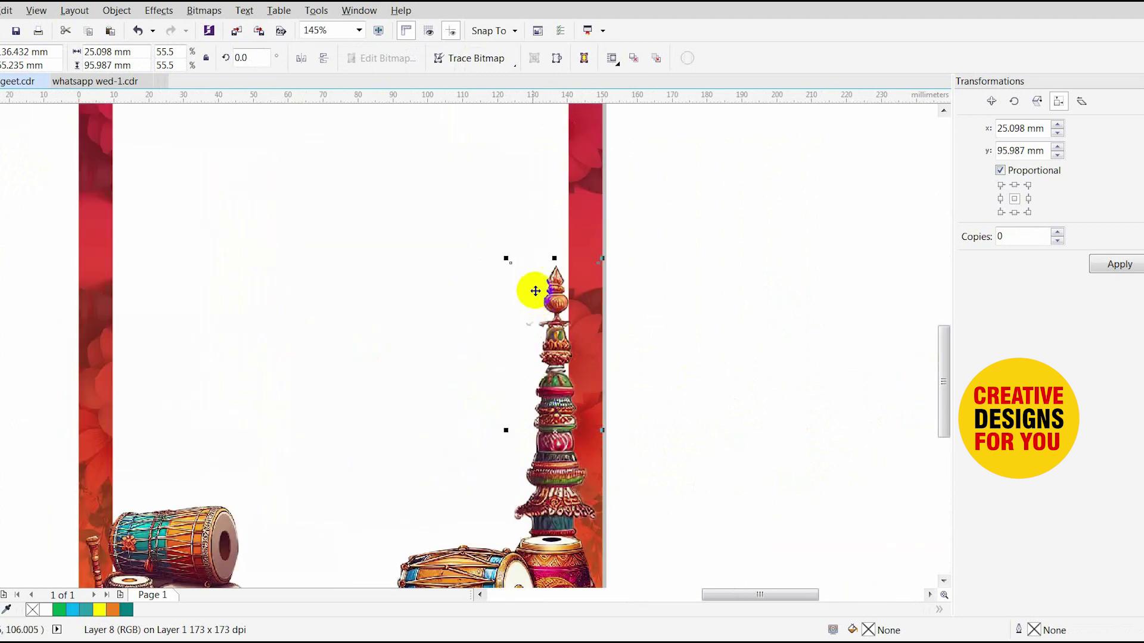
drag(505, 257, 521, 301)
scroll(454, 395, down, 3)
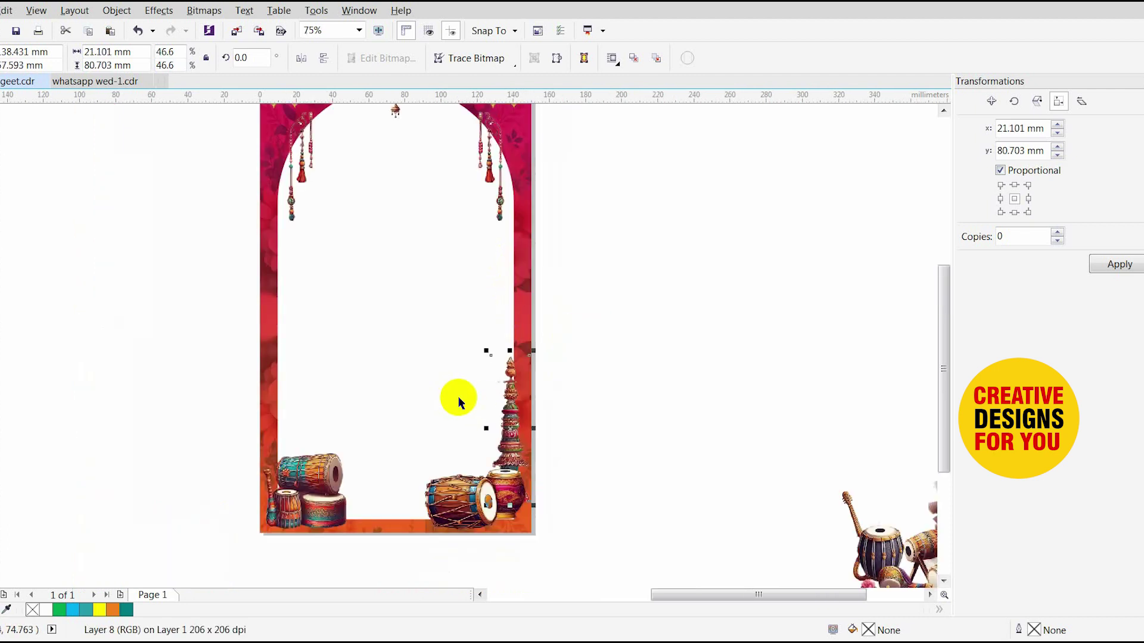
scroll(524, 390, up, 3)
scroll(557, 363, down, 1)
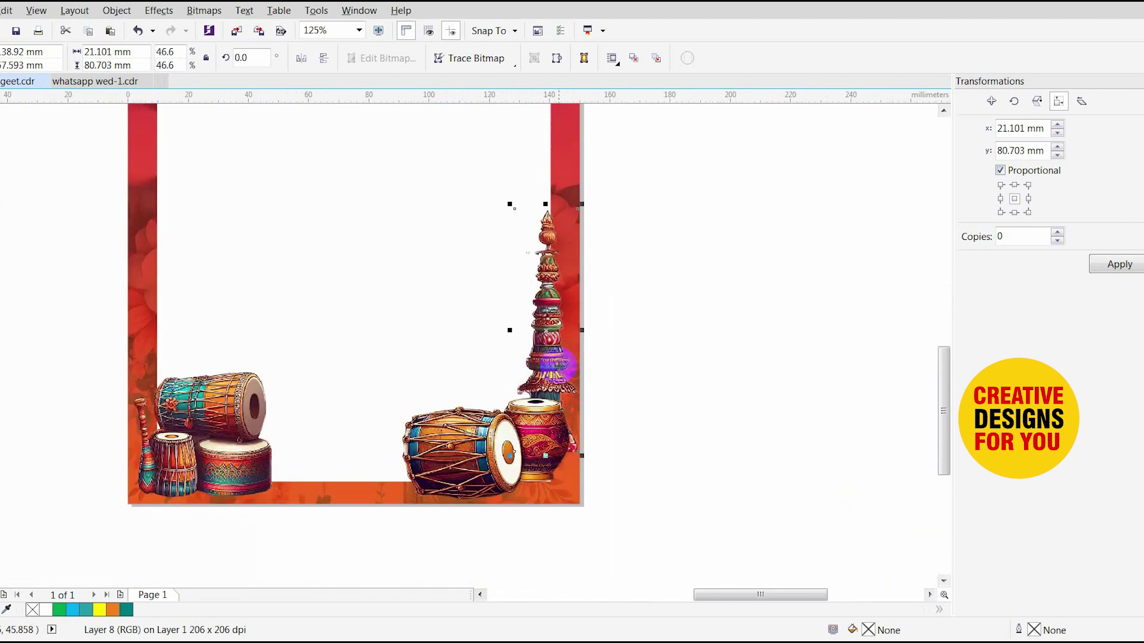
- Add a vertical guideline beyond the page's right edge and place a mirrored copy of the tower ornament on the left border behind the drums
drag(3, 197, 768, 462)
click(793, 462)
click(545, 374)
drag(569, 372, 158, 347)
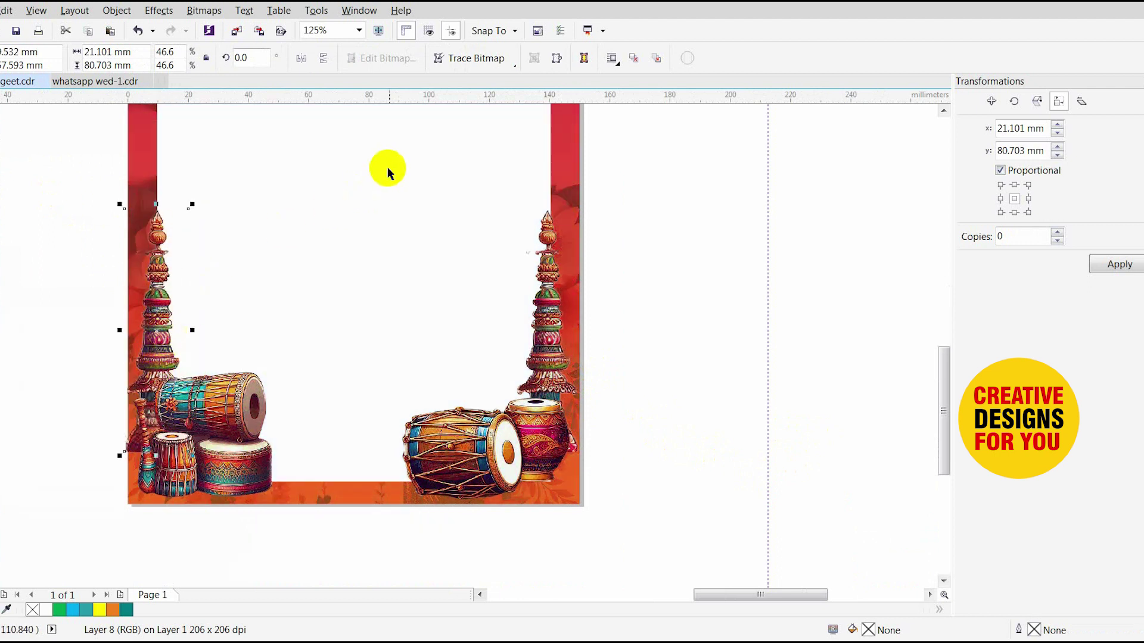
- Narrow the white arch symmetrically to about 124.8 mm wide
scroll(384, 190, down, 3)
click(383, 187)
key(shift+F2)
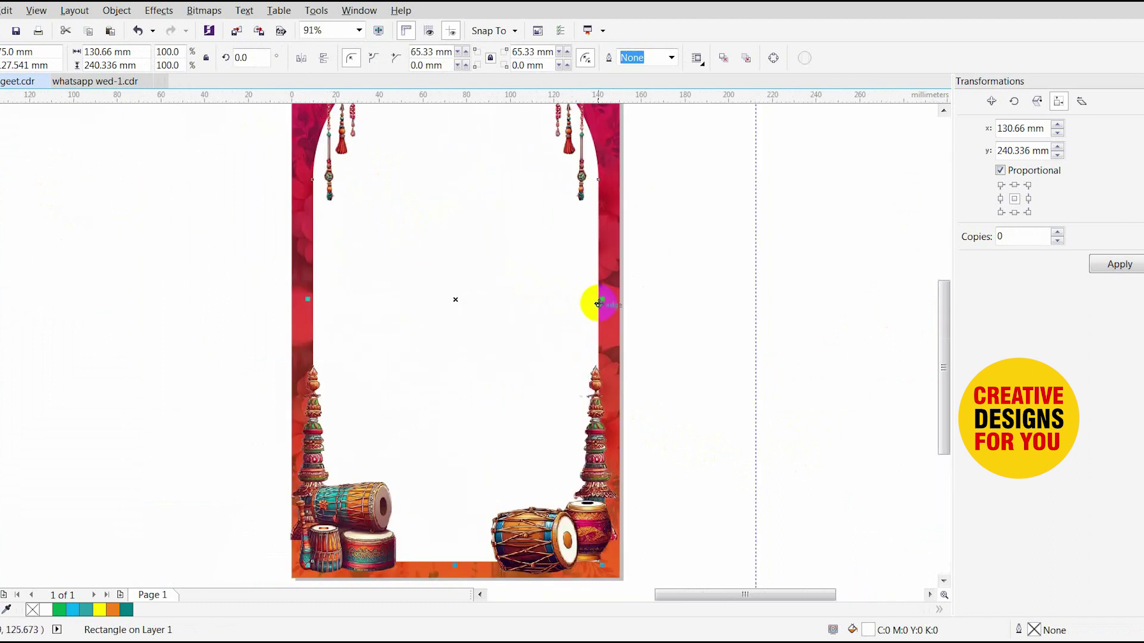
drag(603, 298, 588, 300)
click(235, 360)
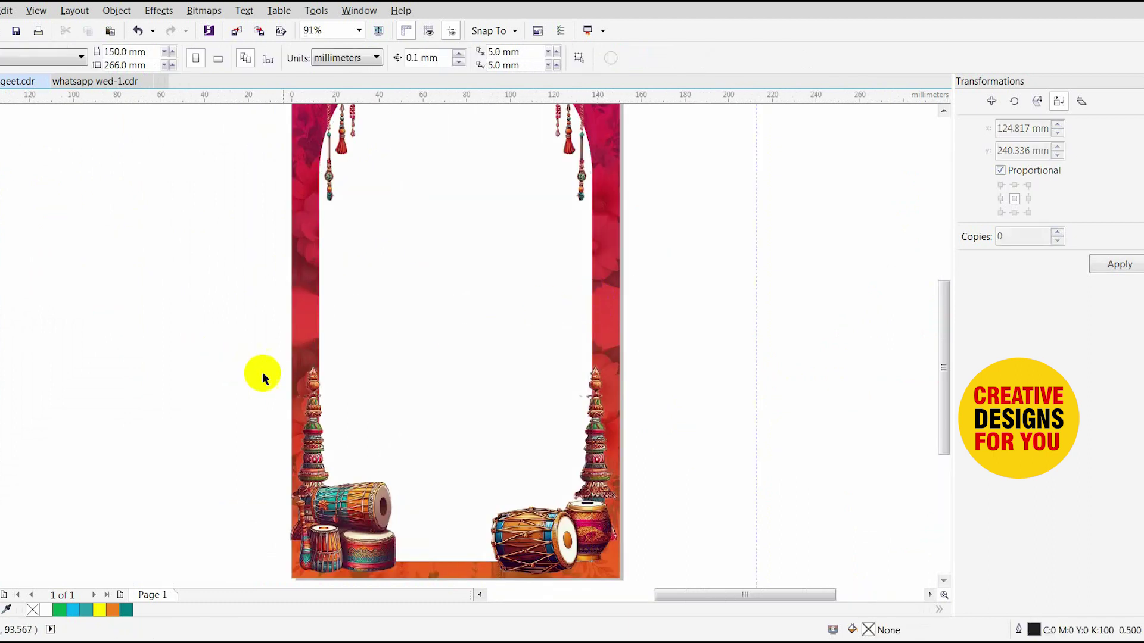
- Shift both tower ornaments slightly inward so that they line up with the arch's side edges
drag(314, 396, 319, 387)
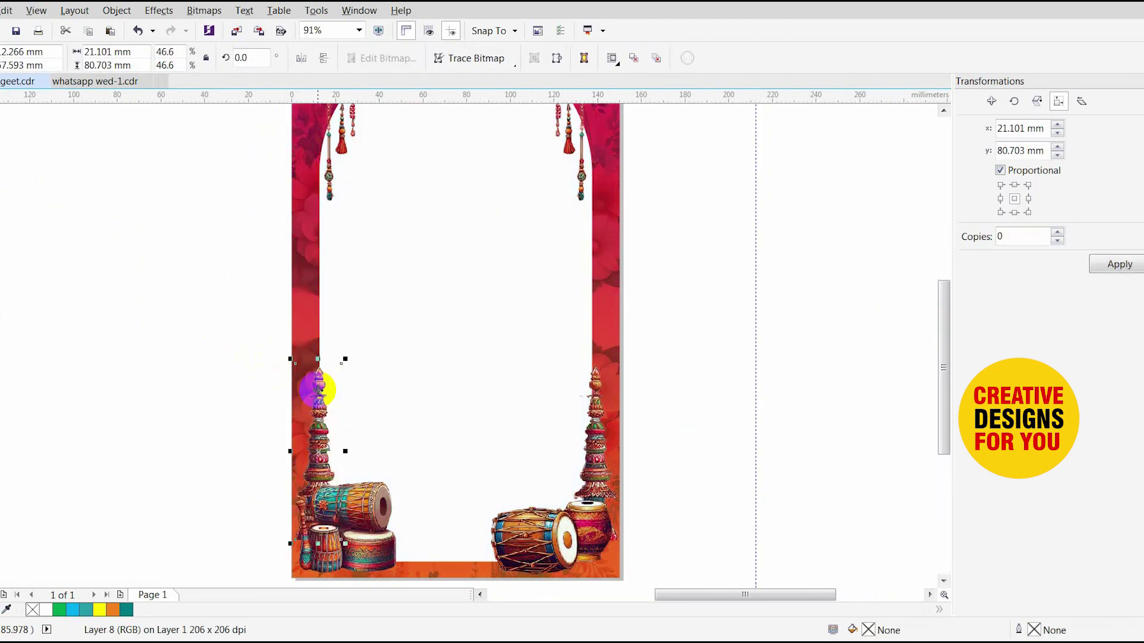
drag(592, 452, 585, 449)
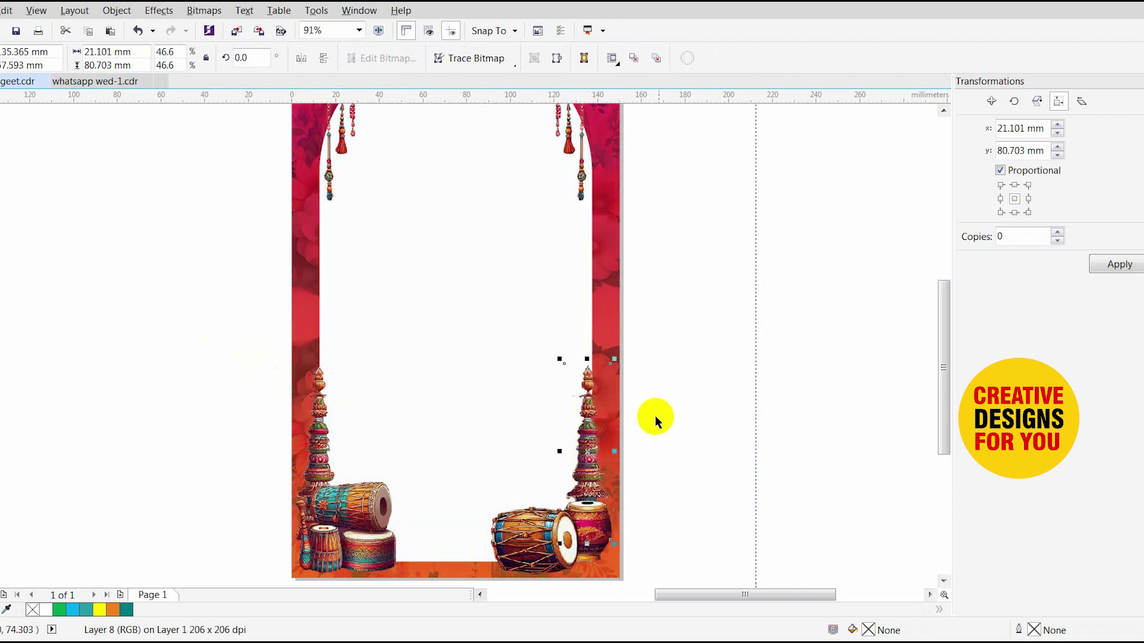
click(668, 398)
drag(531, 376, 663, 522)
drag(504, 456, 520, 452)
scroll(502, 432, down, 5)
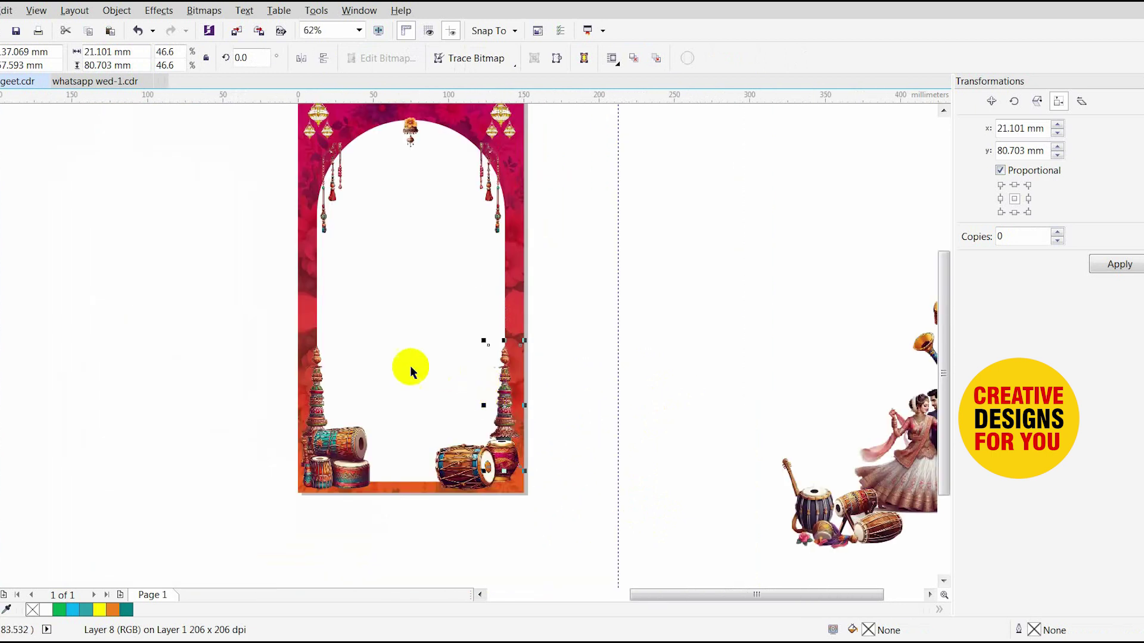
click(253, 352)
key(F2)
drag(170, 245, 921, 573)
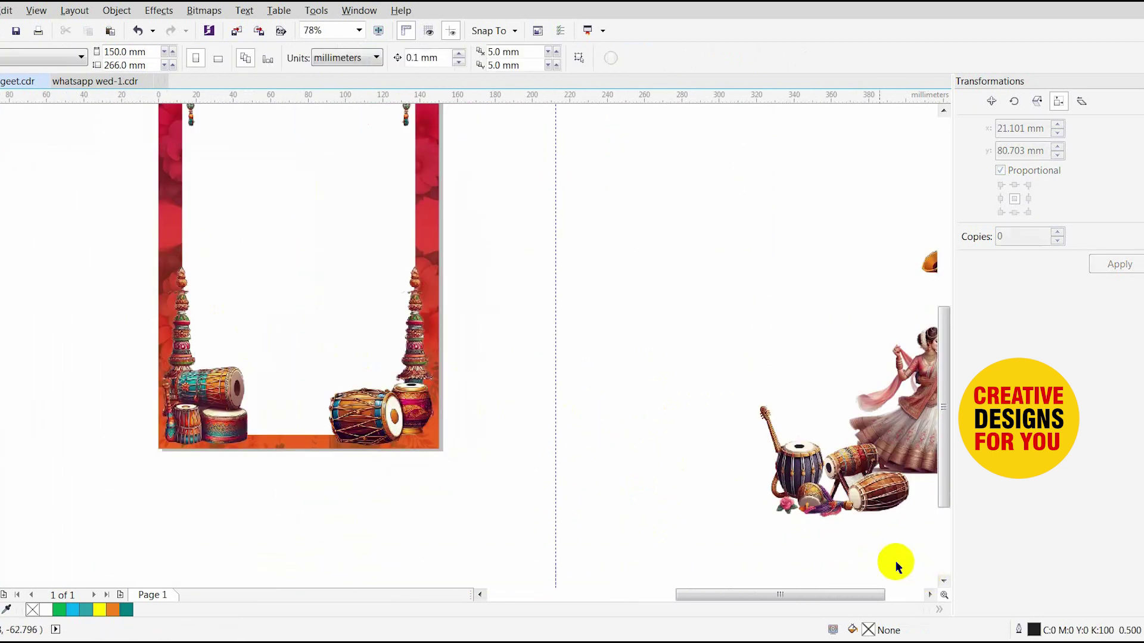
click(806, 489)
drag(792, 472, 276, 405)
key(ctrl+z)
- Move the whole tabla and small drum group to the background's bottom center and shrink it to about 69.4 × 51.9 mm
drag(559, 542, 825, 394)
drag(785, 479, 253, 420)
scroll(141, 349, up, 4)
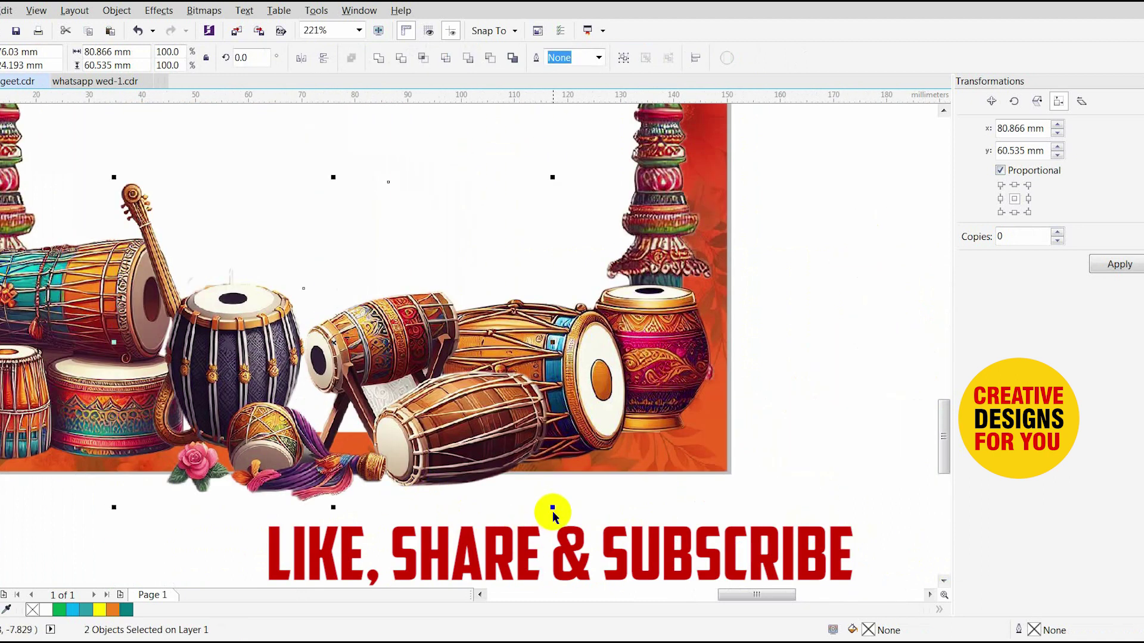
drag(553, 507, 492, 476)
drag(419, 400, 412, 413)
scroll(420, 381, down, 2)
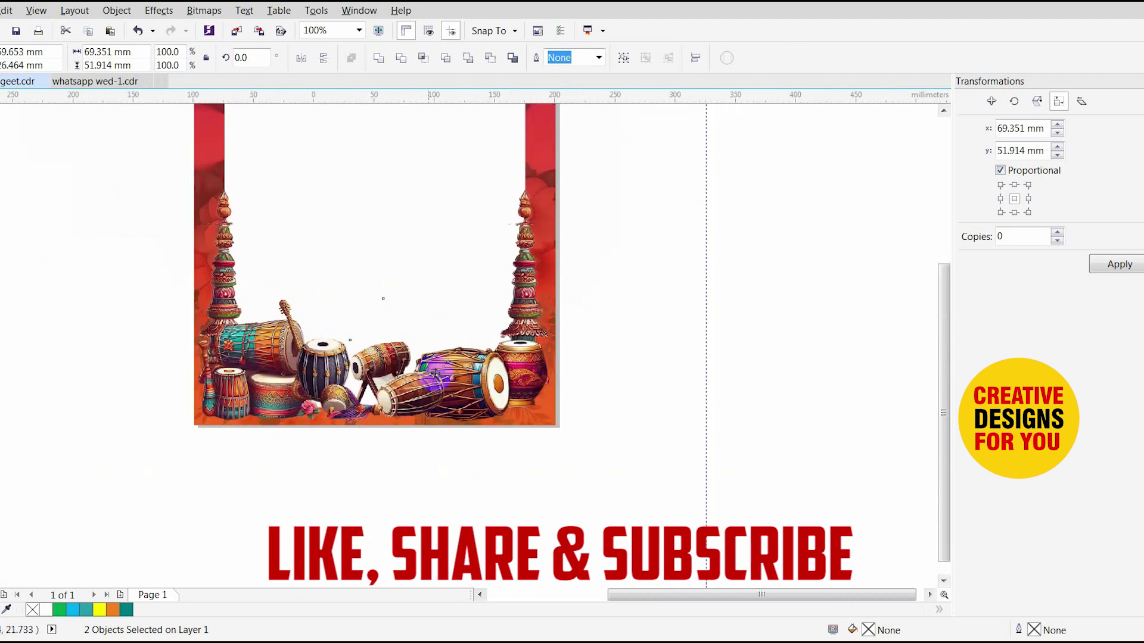
- Move the cropped drum and trumpet image onto the right border above the tower, snapping its cut side to the background's edge
click(225, 301)
key(F2)
drag(193, 130, 210, 131)
scroll(905, 411, up, 1)
drag(814, 311, 442, 270)
scroll(443, 270, up, 4)
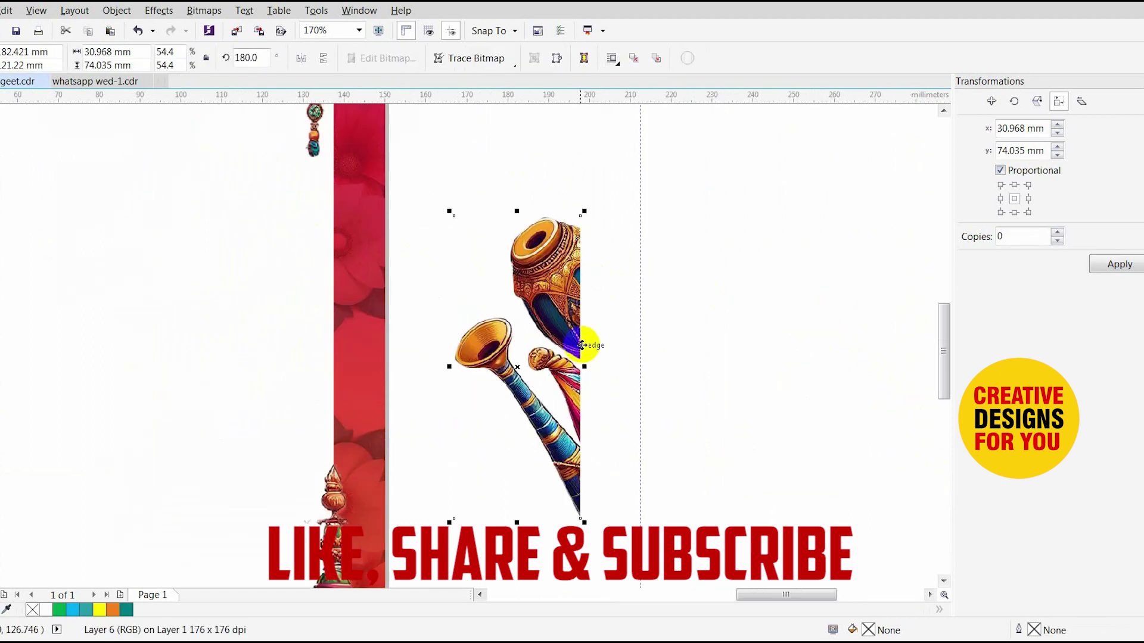
drag(580, 345, 378, 340)
scroll(559, 344, down, 6)
scroll(375, 298, up, 4)
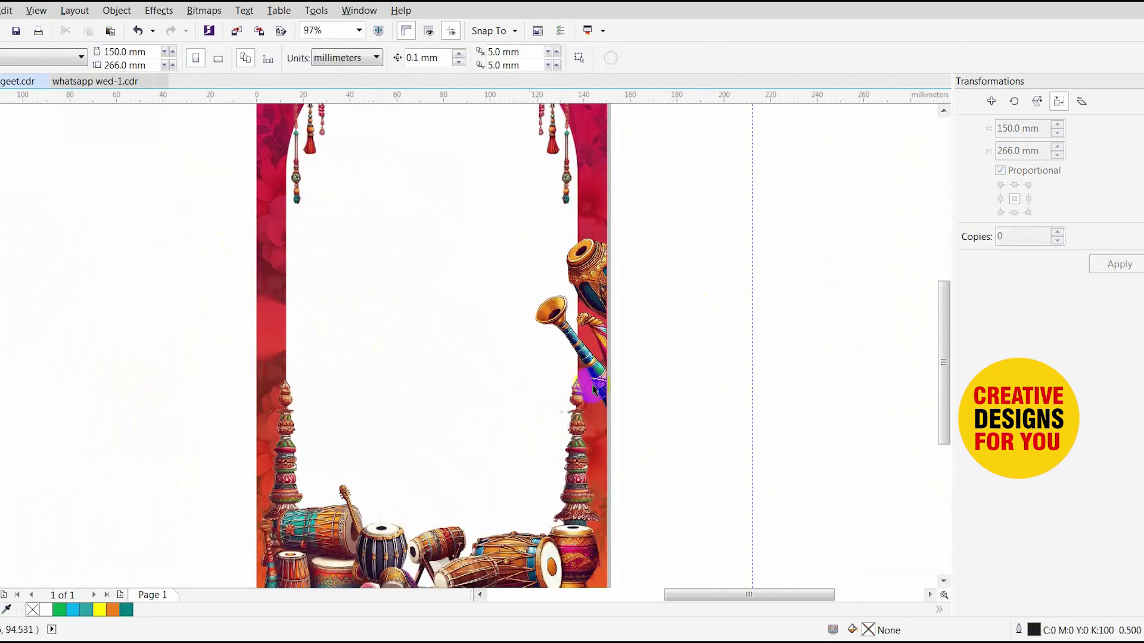
- Make a mirrored copy of the drum and trumpet image and align it to the background's left edge
click(599, 363)
drag(599, 366, 463, 319)
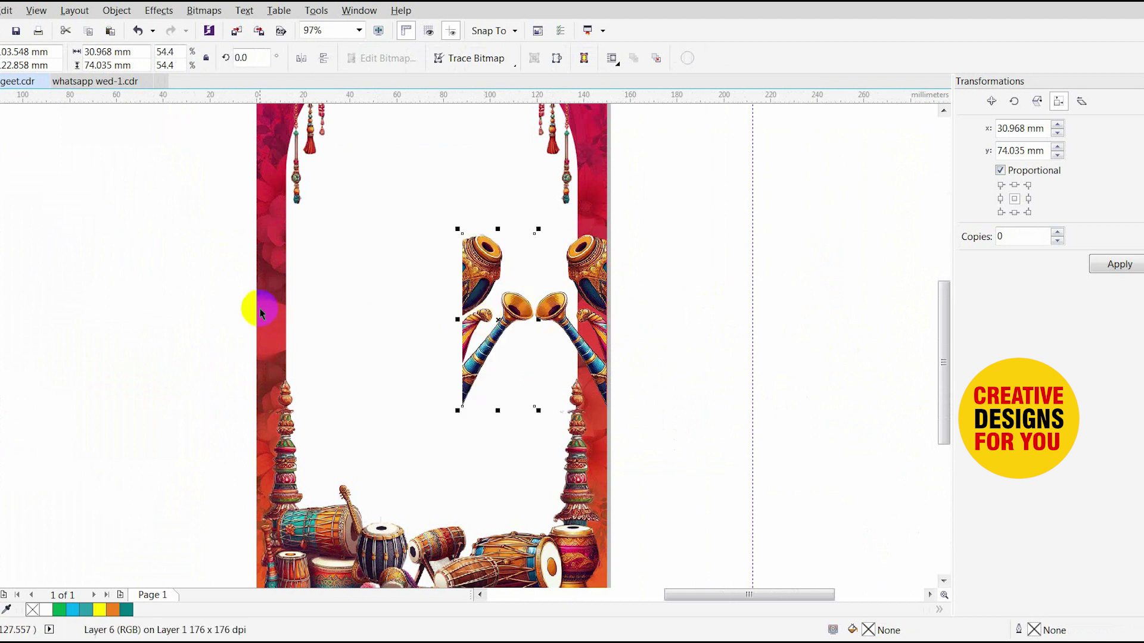
click(280, 317)
key(l)
click(171, 315)
scroll(212, 324, down, 2)
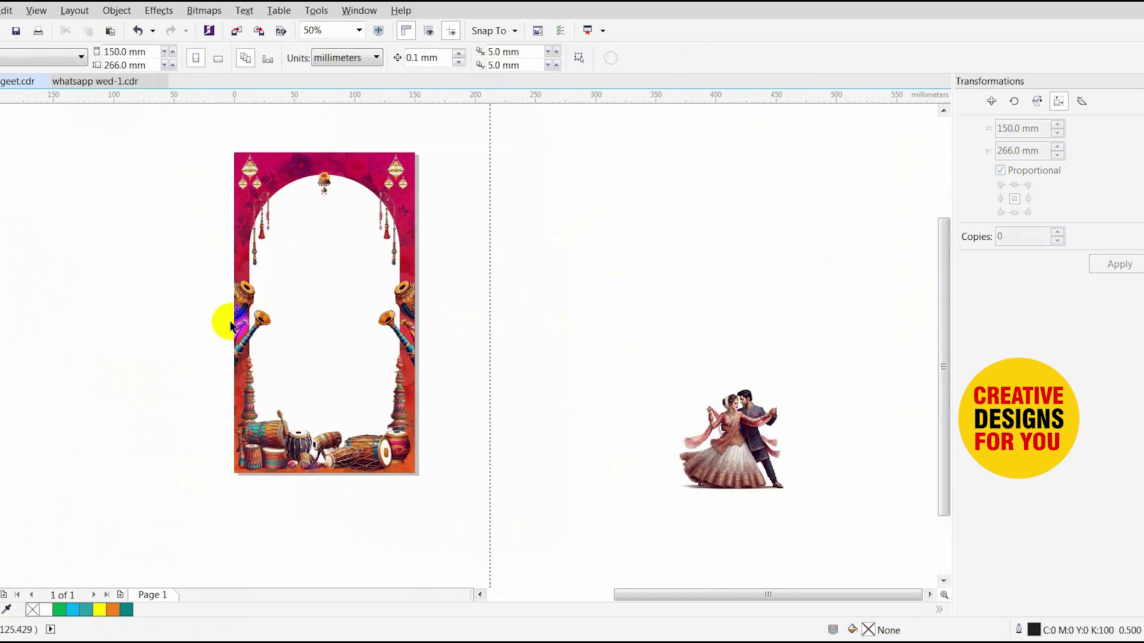
- Place the dancing couple at the bottom center of the arch, behind the drums
drag(746, 441, 277, 399)
scroll(378, 345, up, 4)
drag(378, 344, 376, 336)
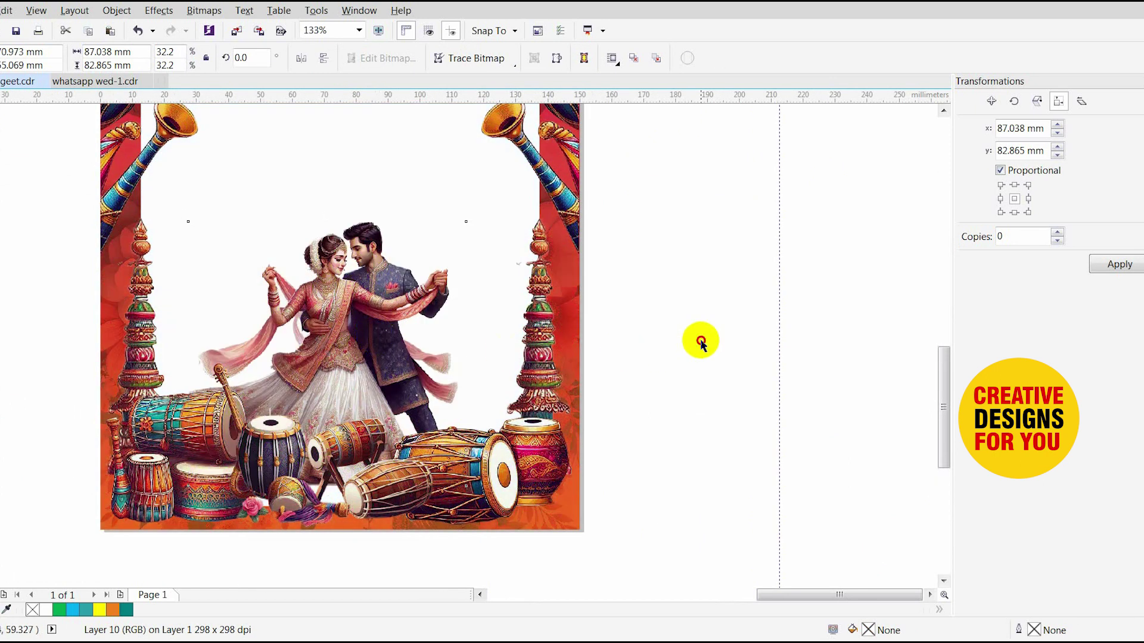
click(700, 342)
scroll(687, 345, down, 3)
key(F2)
drag(277, 201, 667, 440)
drag(585, 371, 588, 372)
click(816, 363)
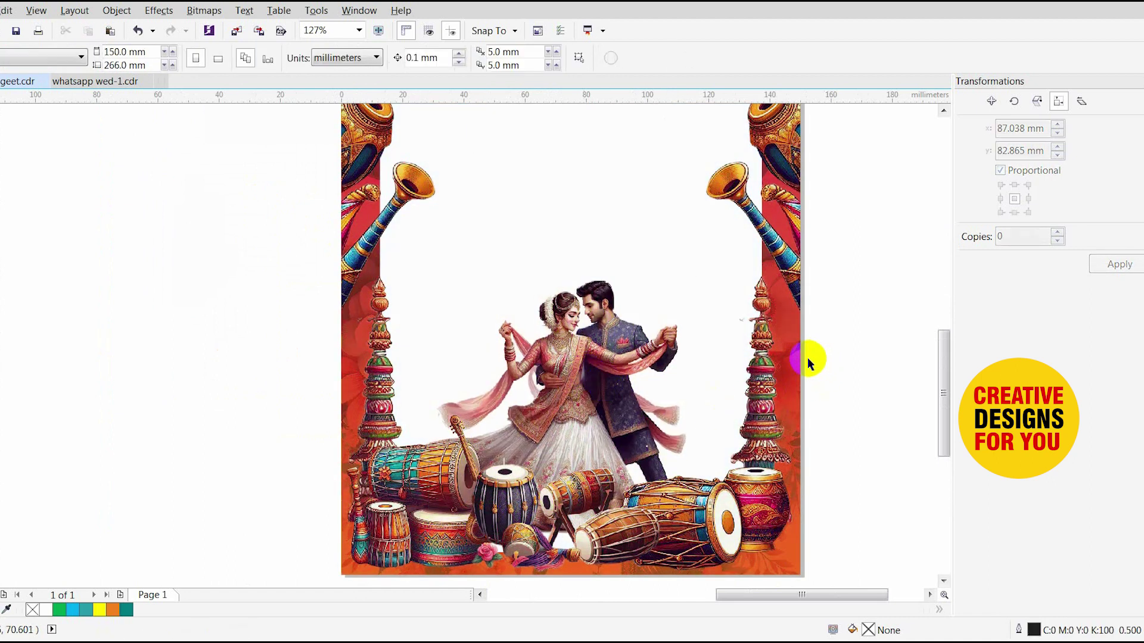
- Draw a circle about 77 mm across over the dancing couple, fill it with orange and remove its outline
key(F7)
drag(458, 249, 702, 444)
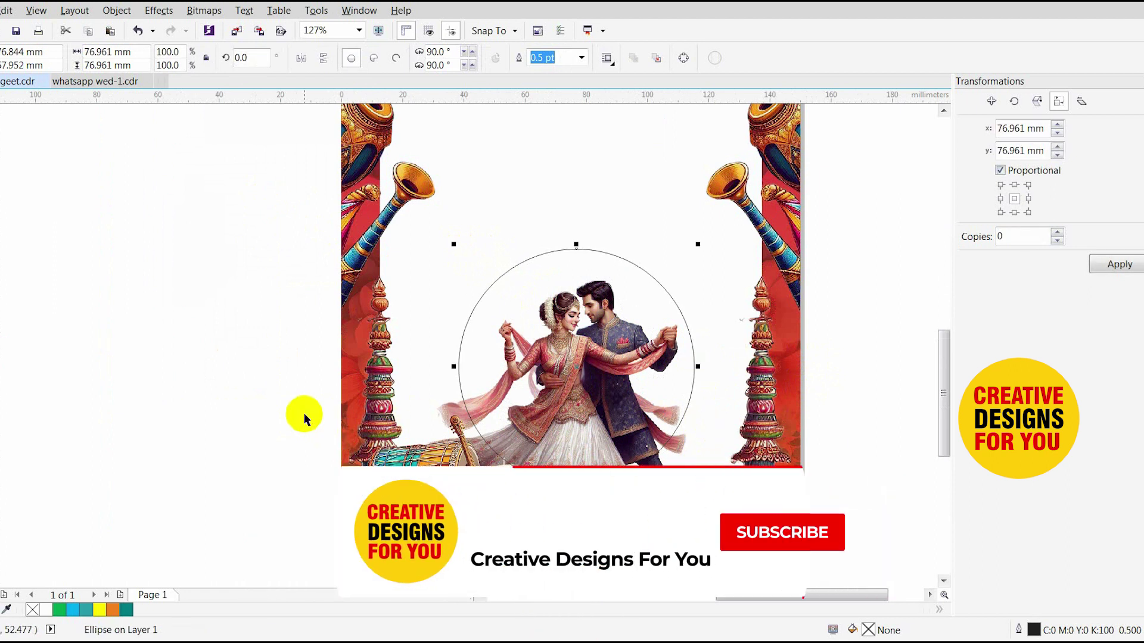
click(113, 610)
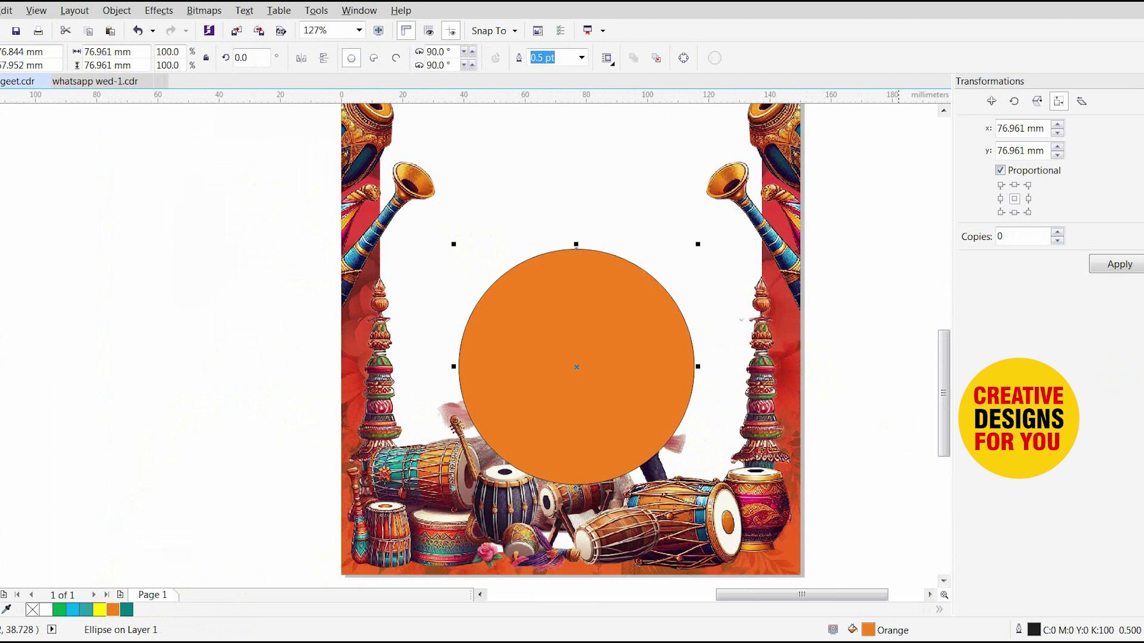
right_click(32, 610)
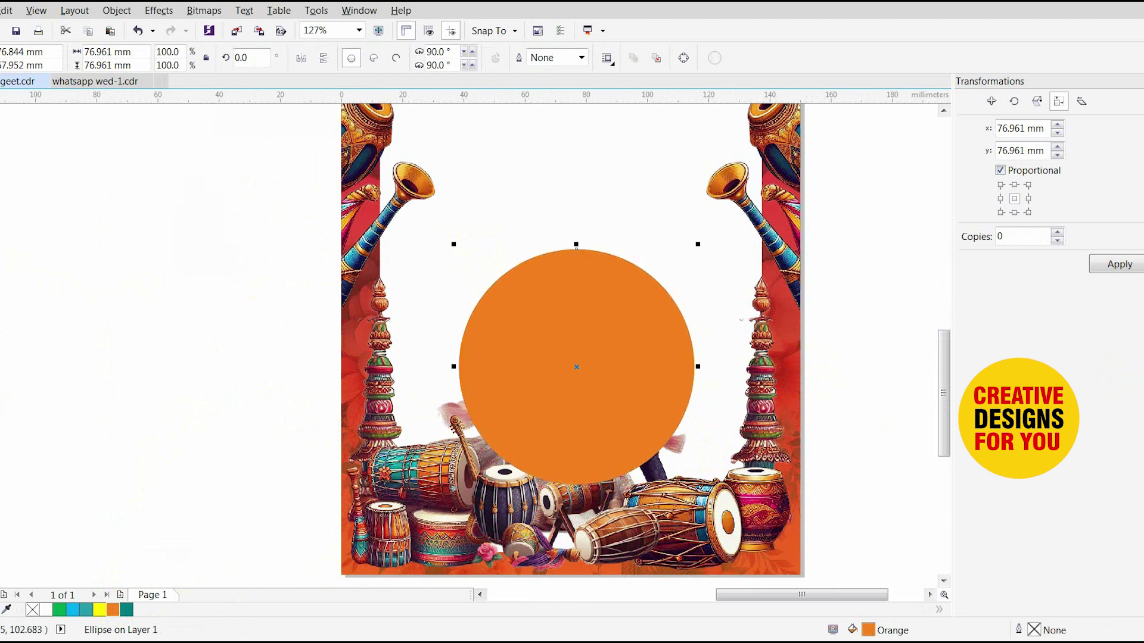
- Fade the orange circle toward its bottom with a linear transparency and place it behind the dancing couple
click(1, 420)
drag(577, 268, 584, 387)
key(space)
drag(224, 225, 894, 593)
click(235, 467)
scroll(257, 472, down, 2)
drag(242, 227, 488, 493)
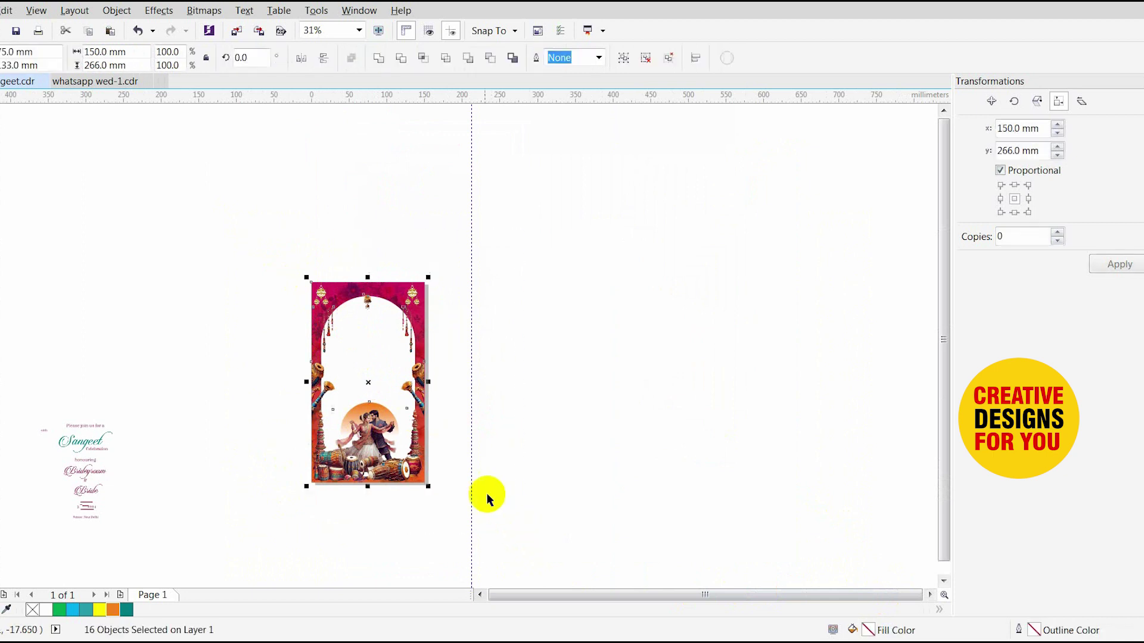
key(F2)
drag(244, 264, 538, 505)
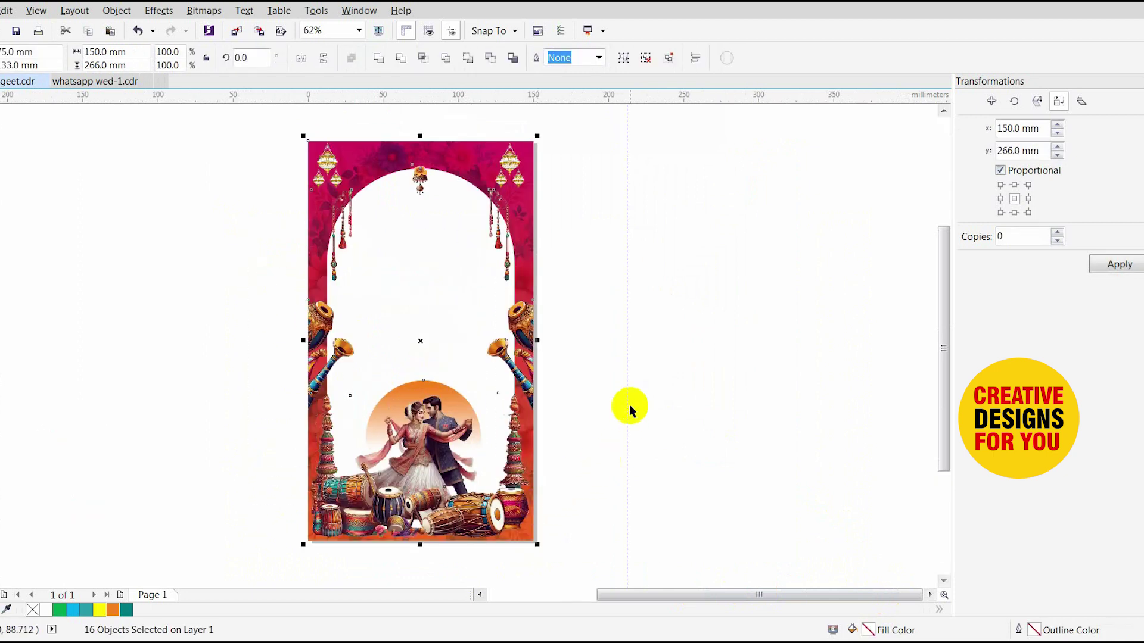
click(627, 418)
- Tint the arch a deeper pale yellow and apply a fountain fill fading from that yellow to white
drag(248, 141, 596, 547)
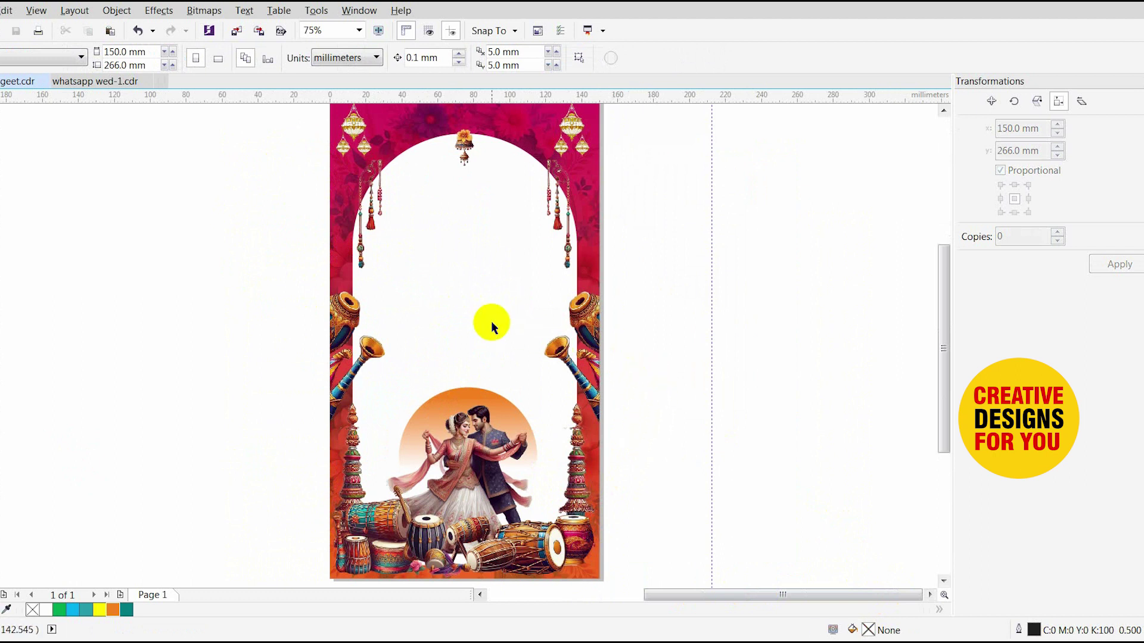
click(480, 302)
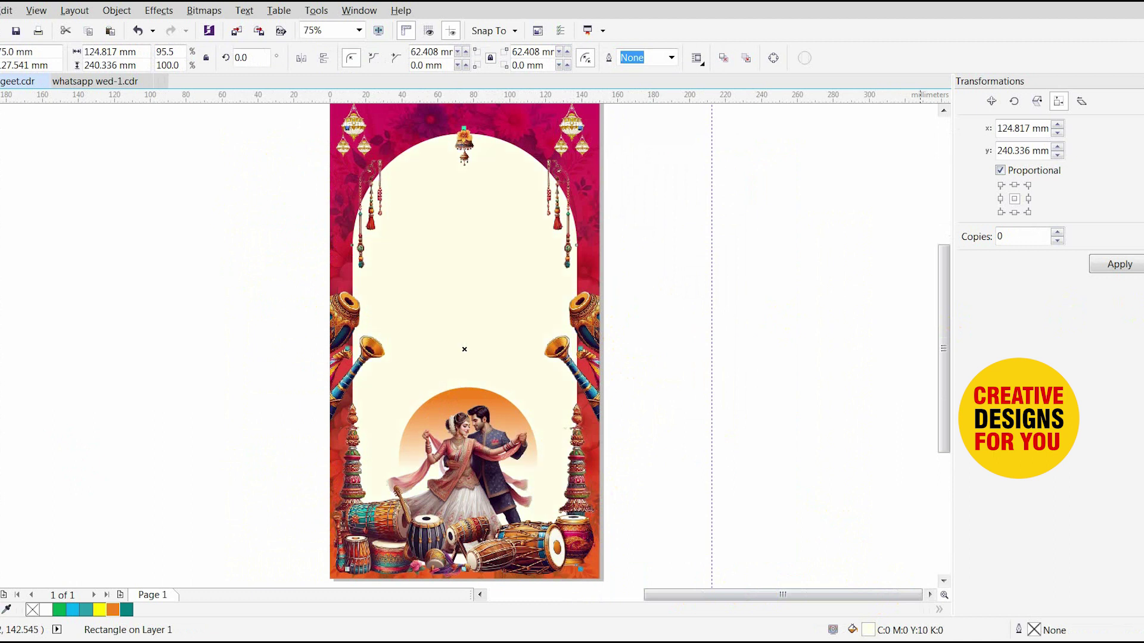
ctrl+click(1143, 334)
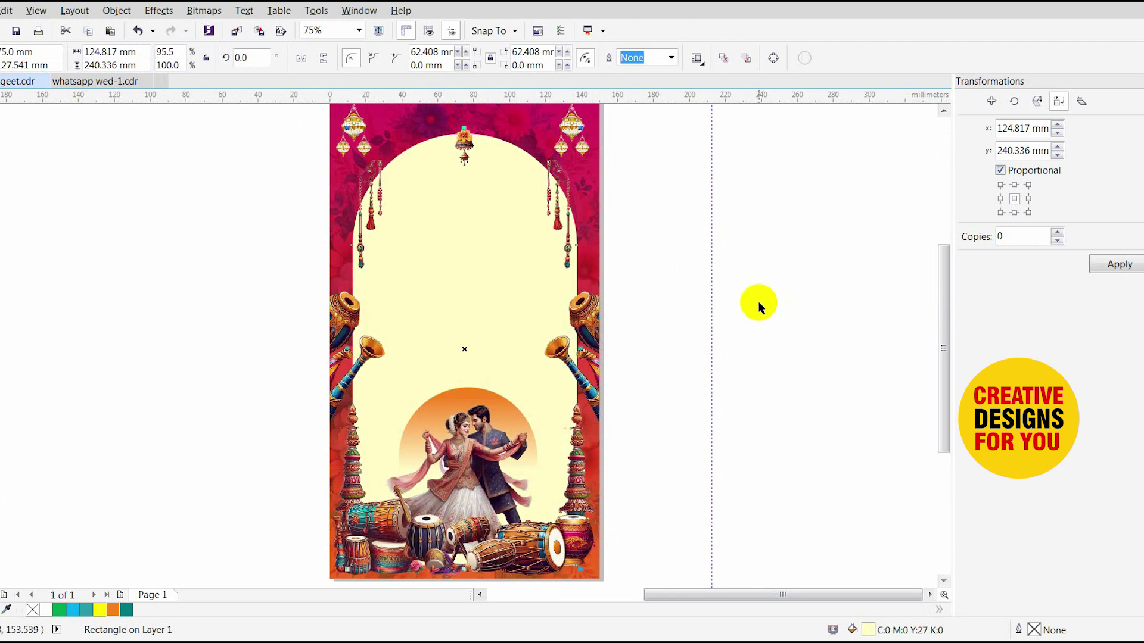
key(F11)
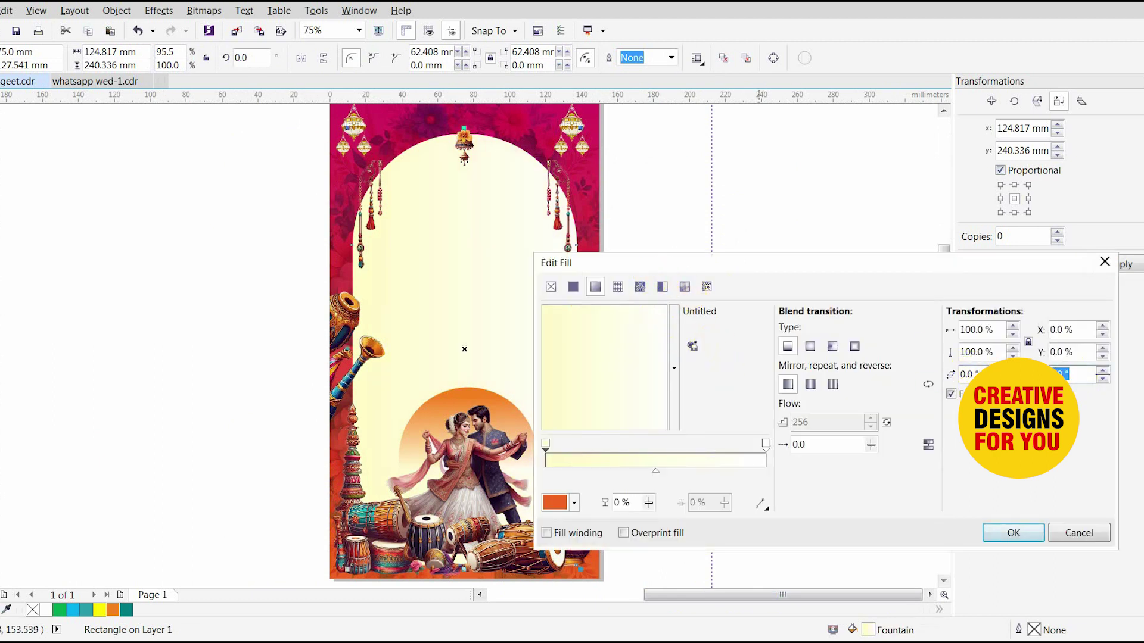
key(Return)
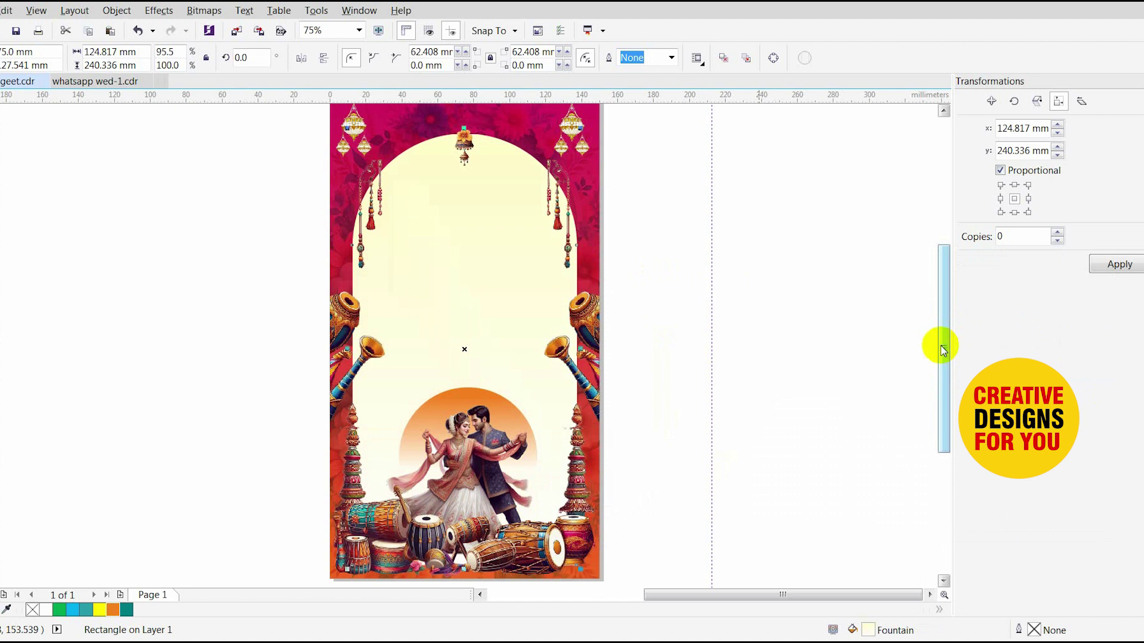
- Place the Sangeet invitation text in the arch above the couple, in front of all objects, scaled to about 64 × 111 mm
scroll(674, 337, down, 2)
drag(381, 324, 175, 553)
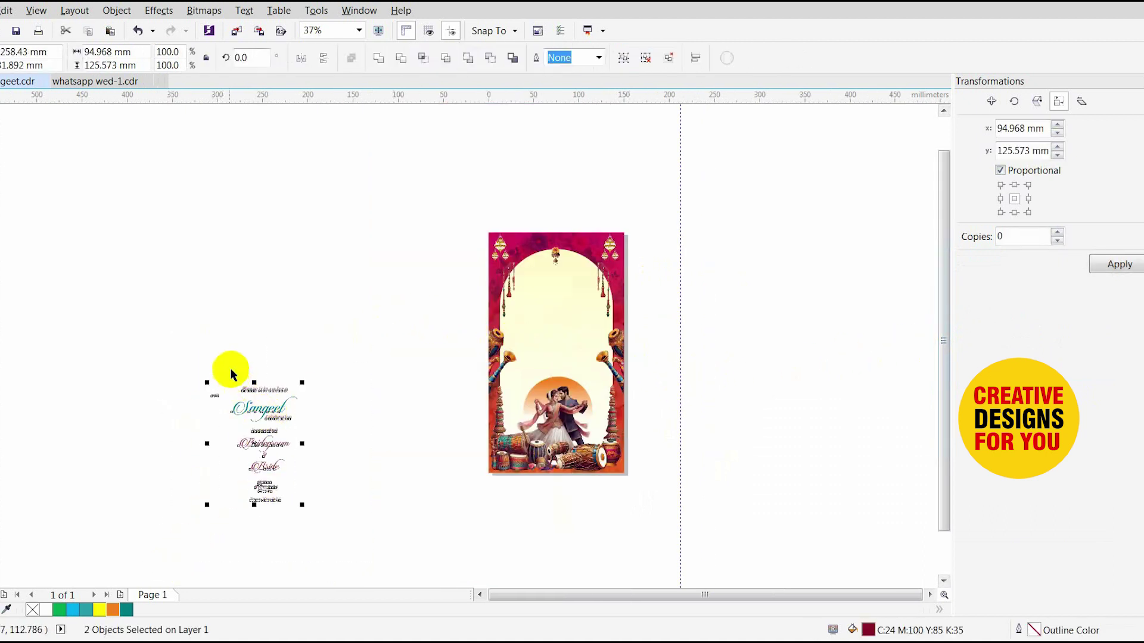
drag(269, 400, 564, 291)
scroll(554, 295, up, 3)
key(shift+Page_Up)
key(Left)
drag(650, 215, 593, 287)
scroll(593, 287, down, 3)
click(438, 262)
scroll(437, 262, down, 3)
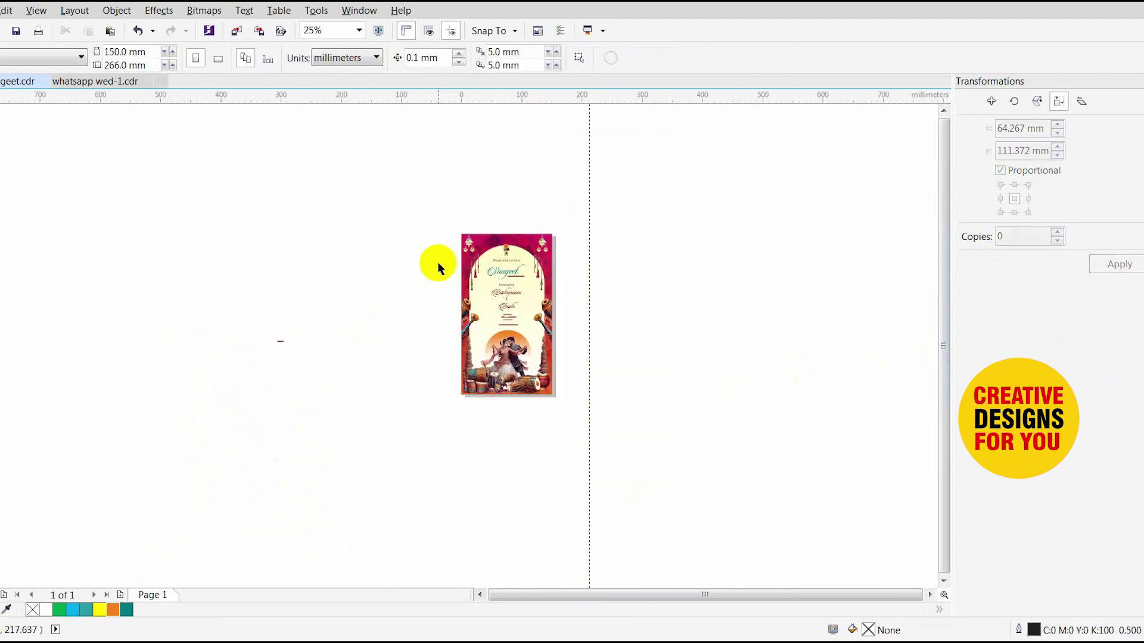
- Group all the invitation's objects, including the text, and close the transformation settings
drag(404, 194, 613, 408)
key(ctrl+g)
click(1143, 82)
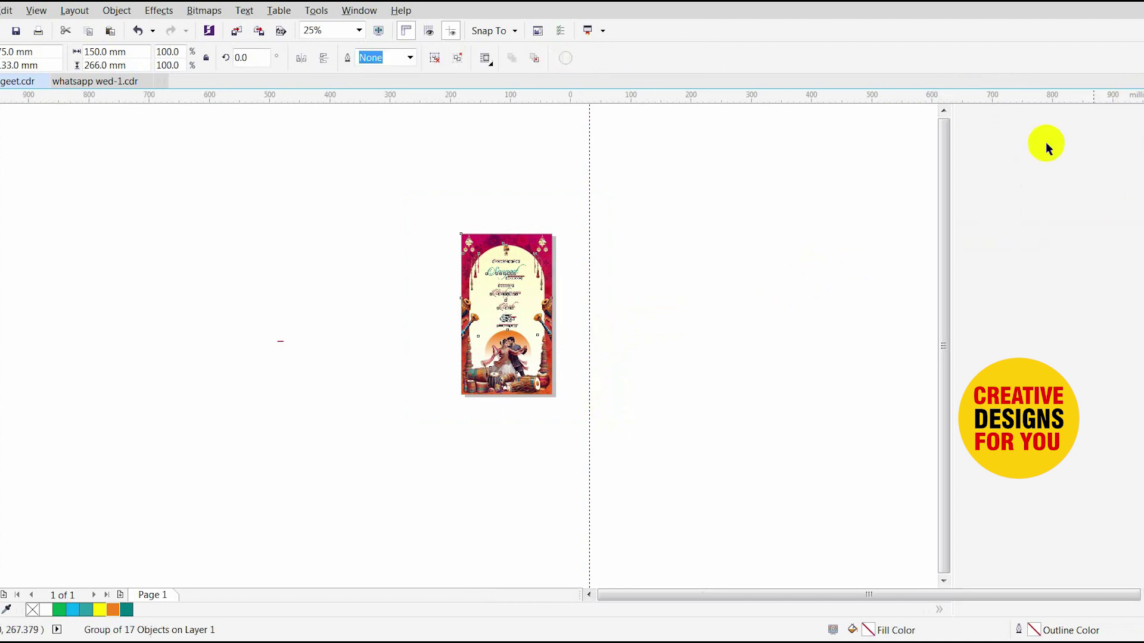
click(736, 280)
drag(561, 230, 677, 294)
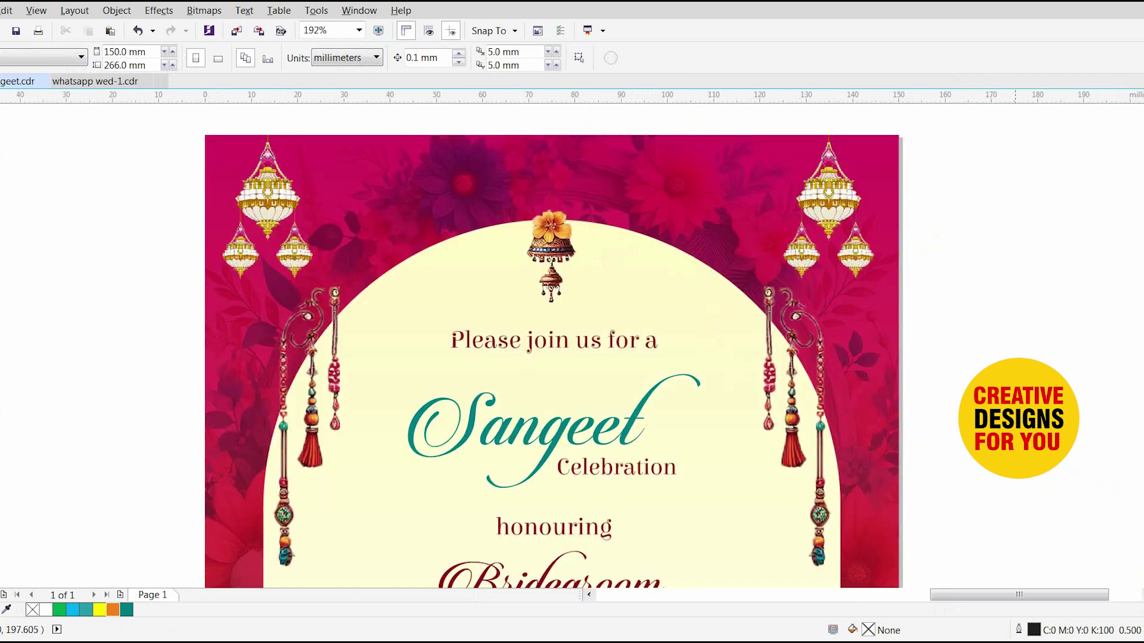
drag(1008, 442, 986, 423)
scroll(986, 423, down, 1)
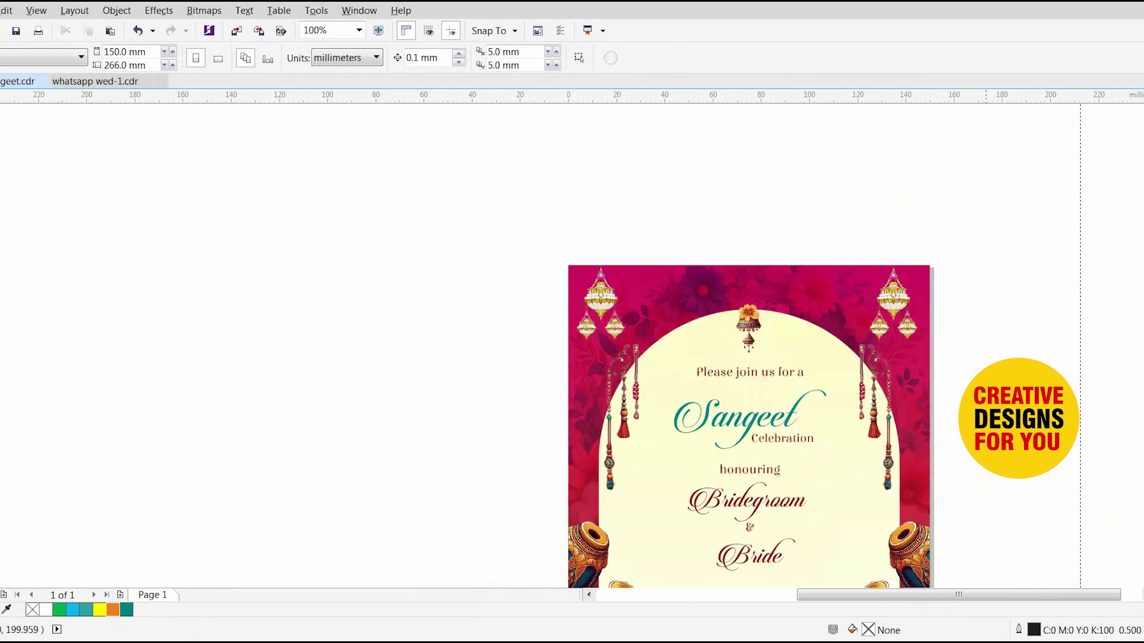